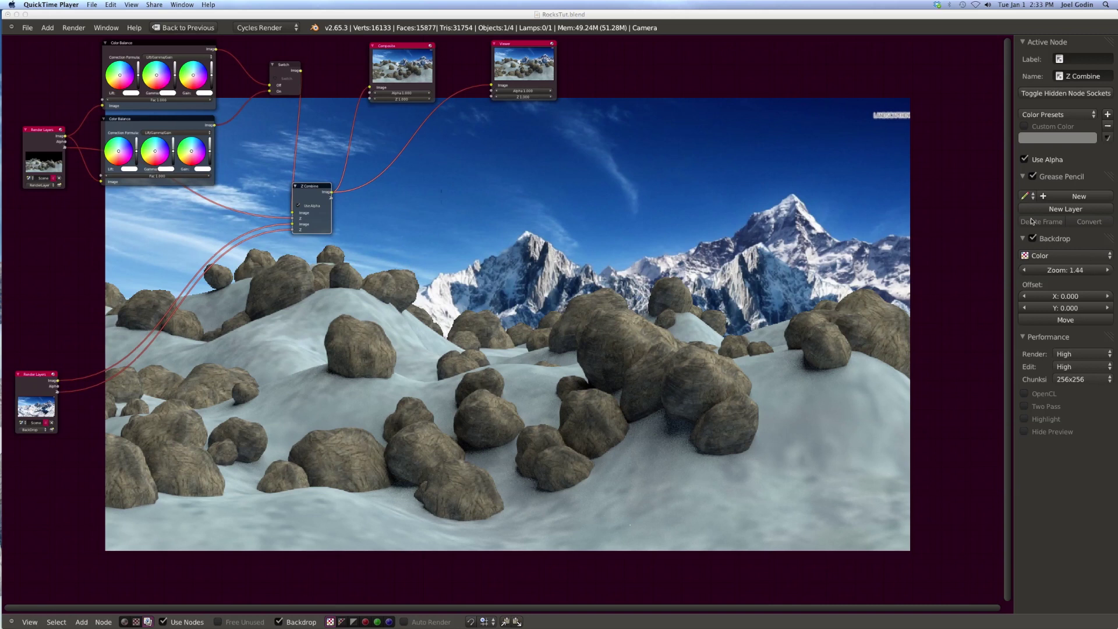
Bring the Blender window in front of QuickTime Player to show the snowy-rocks compositor
click(475, 265)
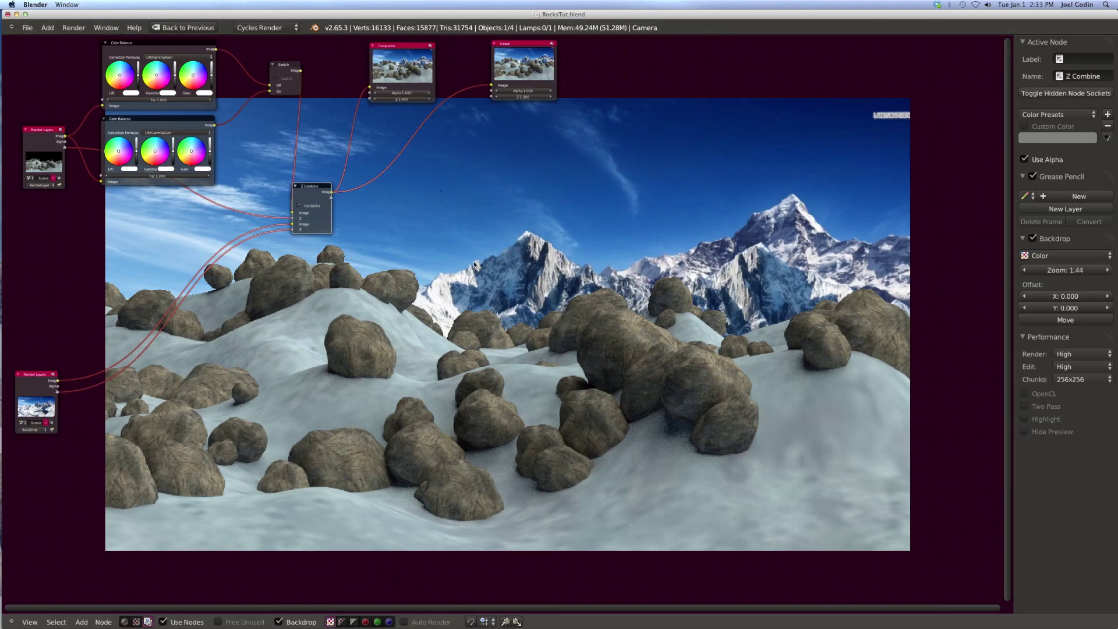
Turn the render preview area into a maximized 3D View seen from the front
key(ctrl+Up)
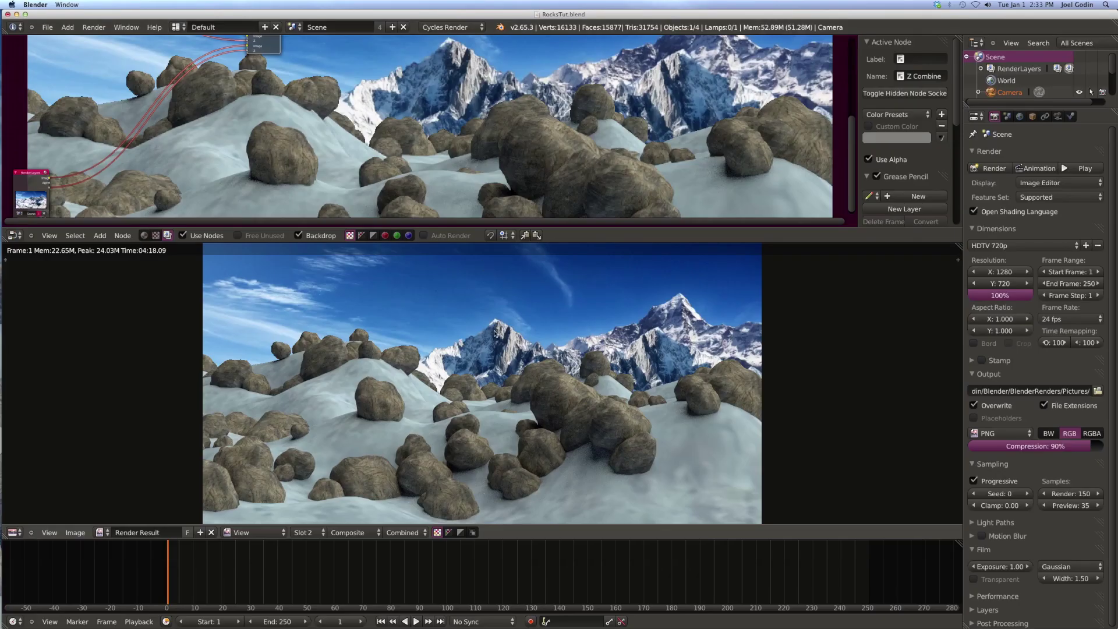
click(16, 533)
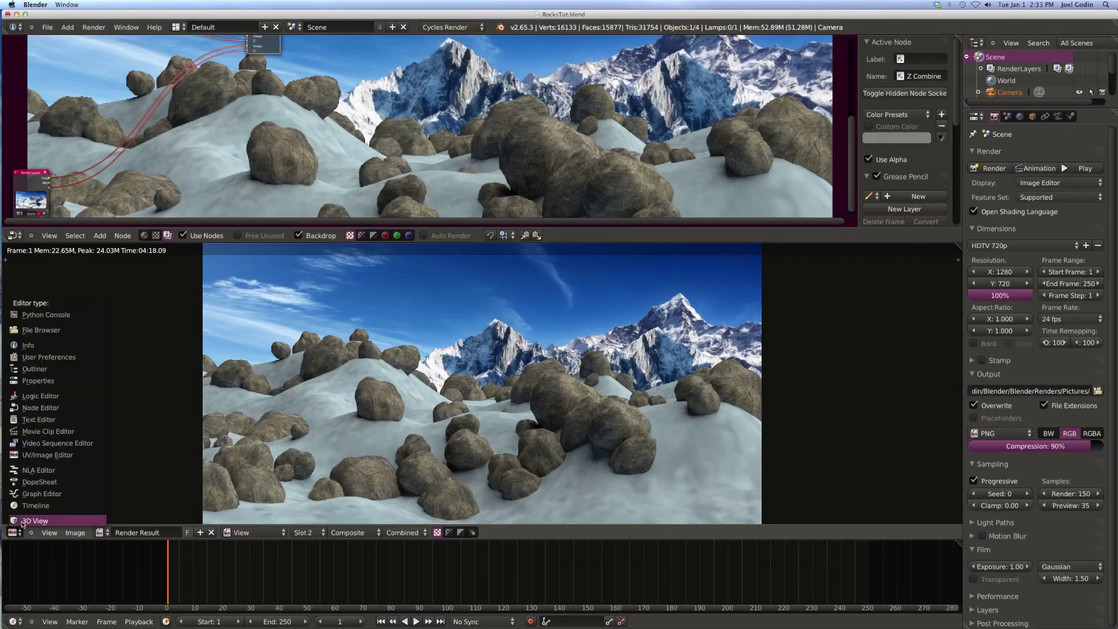
click(23, 521)
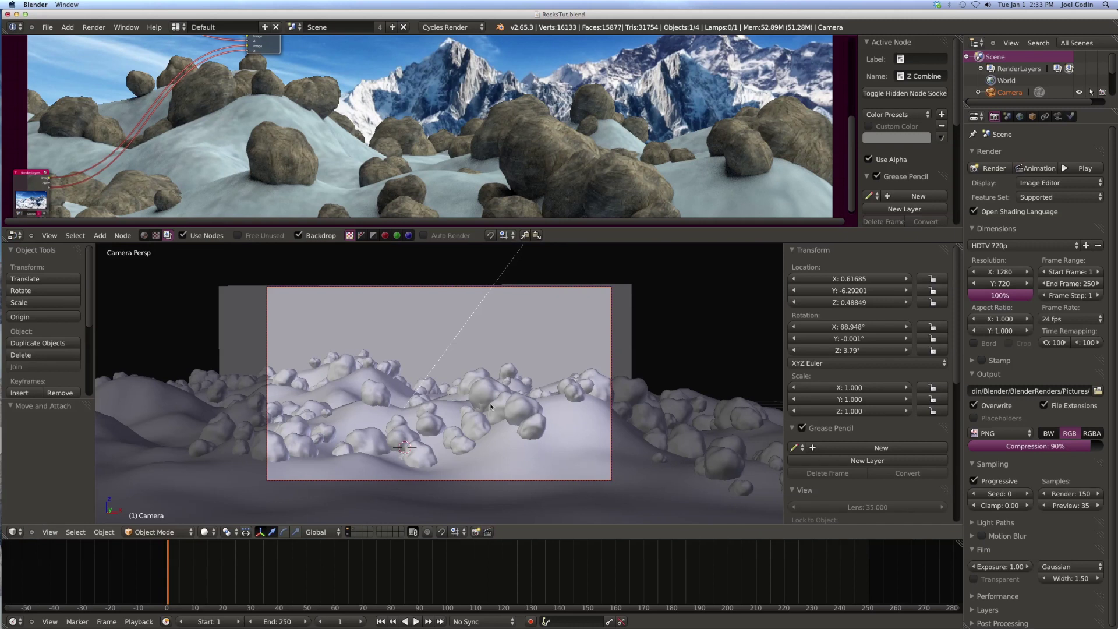
key(shift+space)
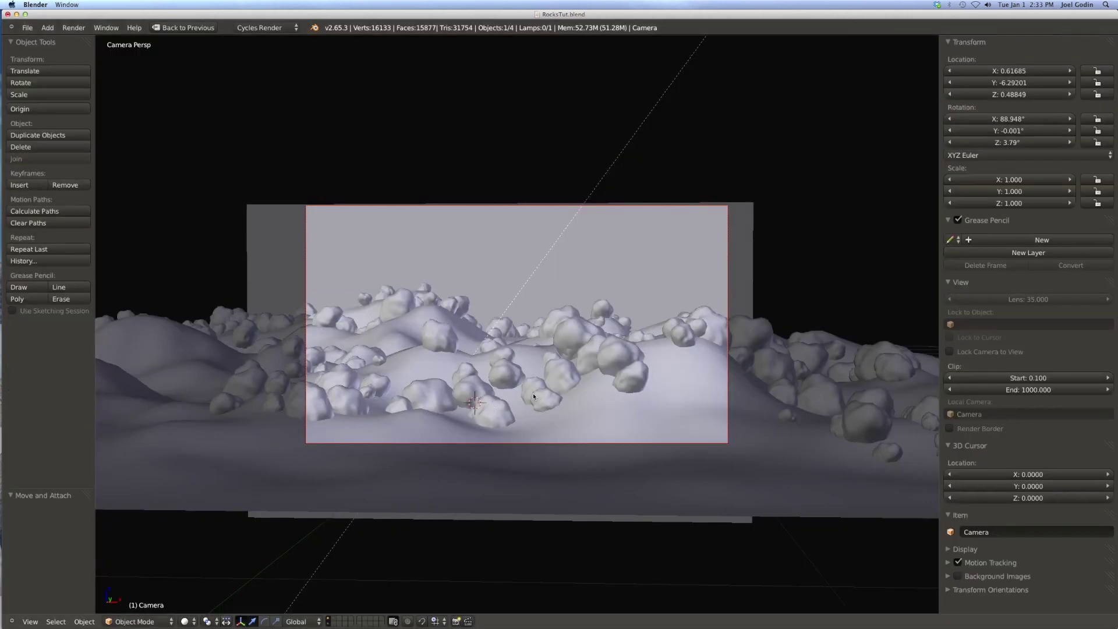
key(KP_1)
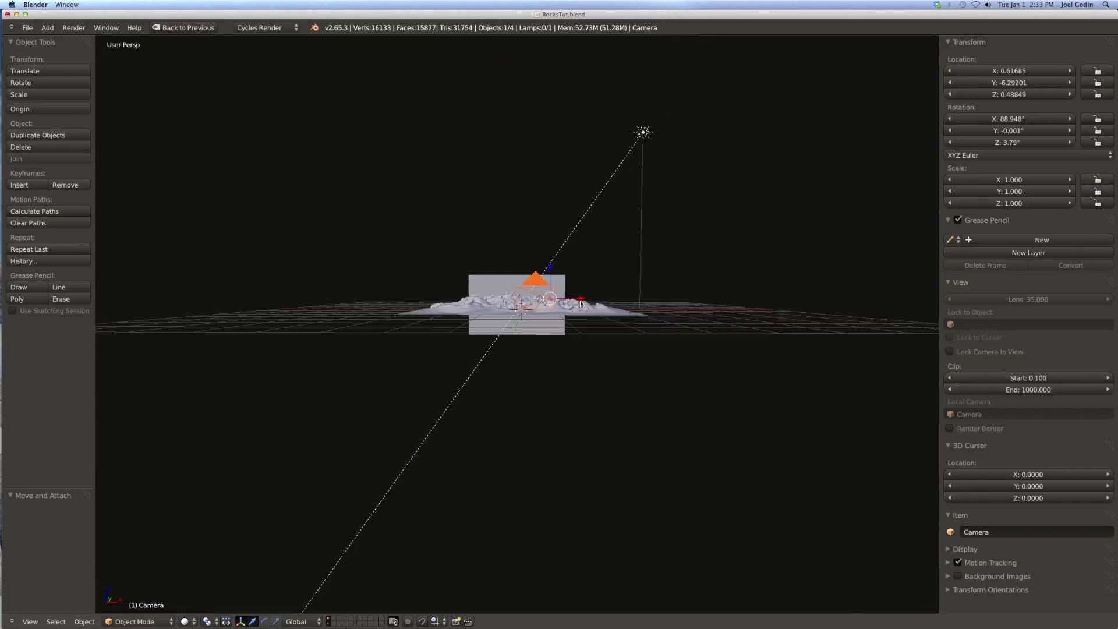
Orbit above the terrain and select the lamp, then the landscape
middle_drag(583, 300, 579, 343)
scroll(539, 309, down, 3)
scroll(559, 192, up, 4)
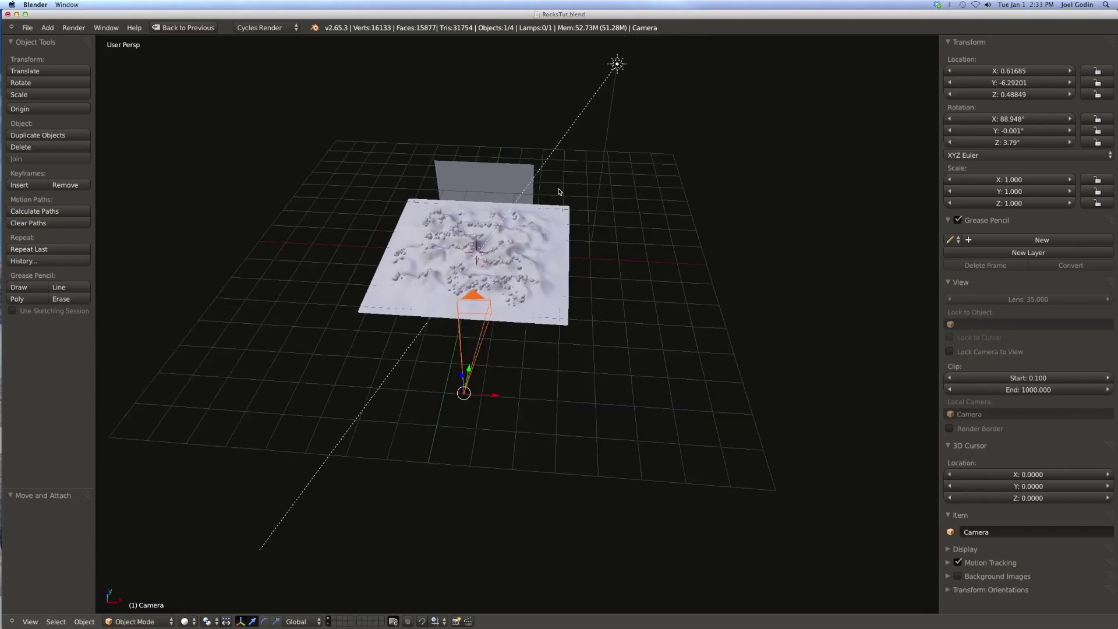
middle_drag(559, 192, 501, 275)
scroll(473, 274, down, 6)
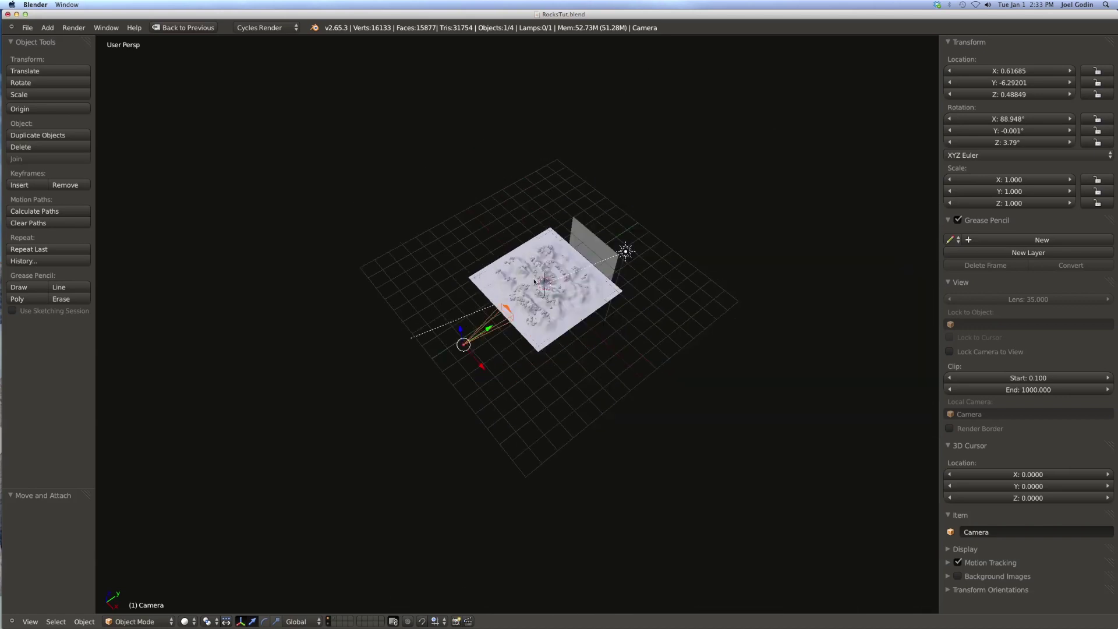
right_click(624, 251)
scroll(598, 290, up, 2)
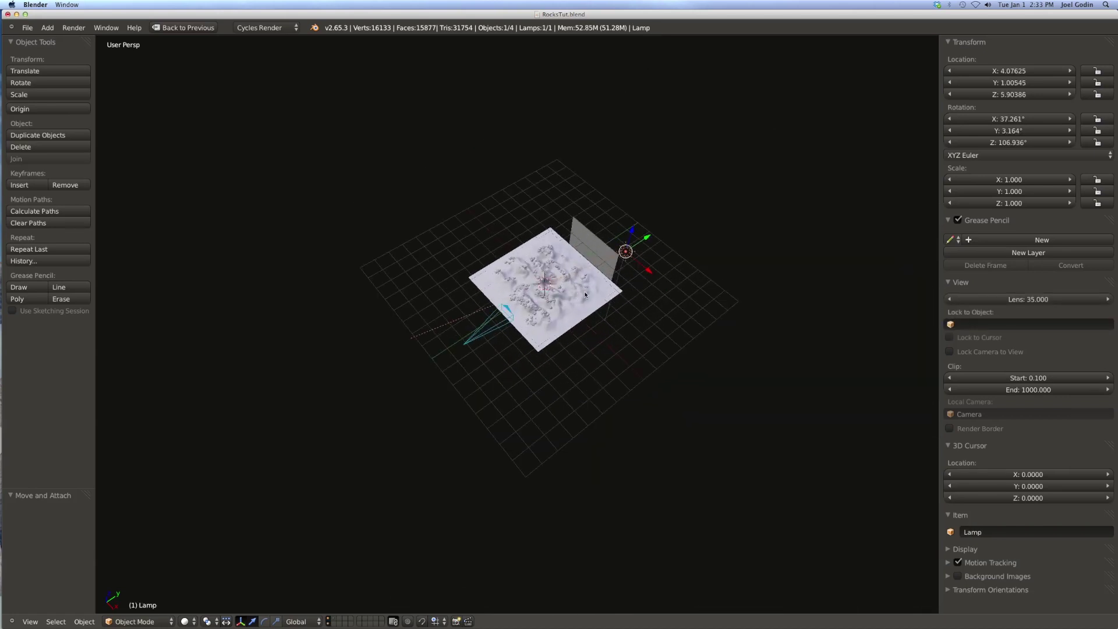
right_click(562, 294)
Orbit to a low oblique angle and select the mountain backdrop image plane
scroll(562, 257, up, 8)
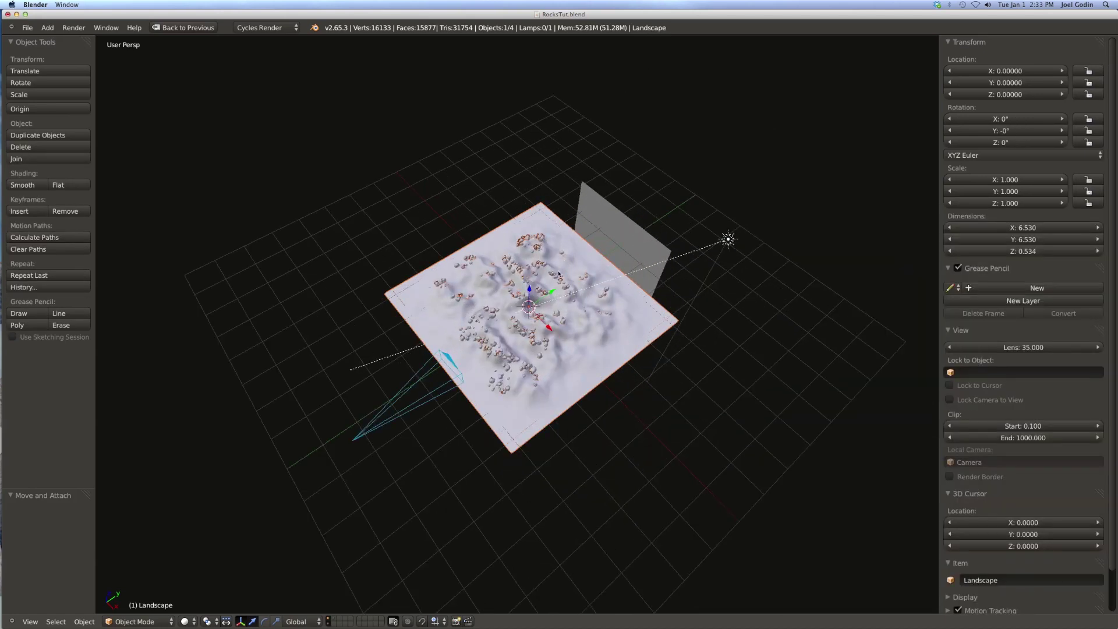
middle_drag(559, 320, 425, 256)
right_click(264, 213)
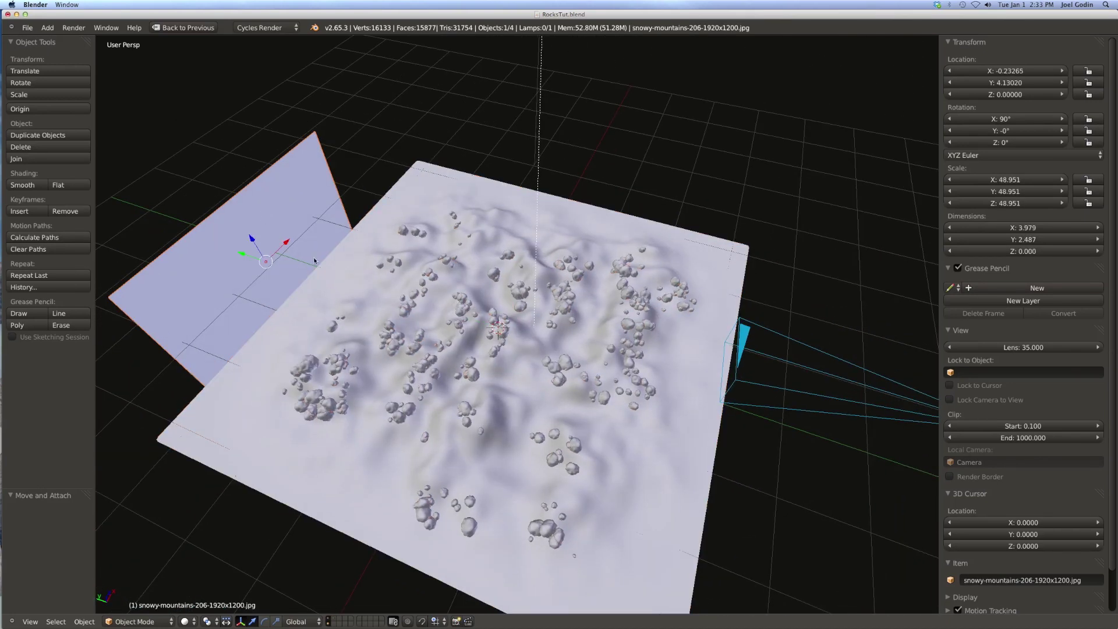
scroll(315, 260, down, 1)
mouse_move(315, 260)
middle_down()
mouse_move(443, 273)
mouse_move(312, 260)
middle_up()
scroll(359, 270, down, 4)
key(KP_0)
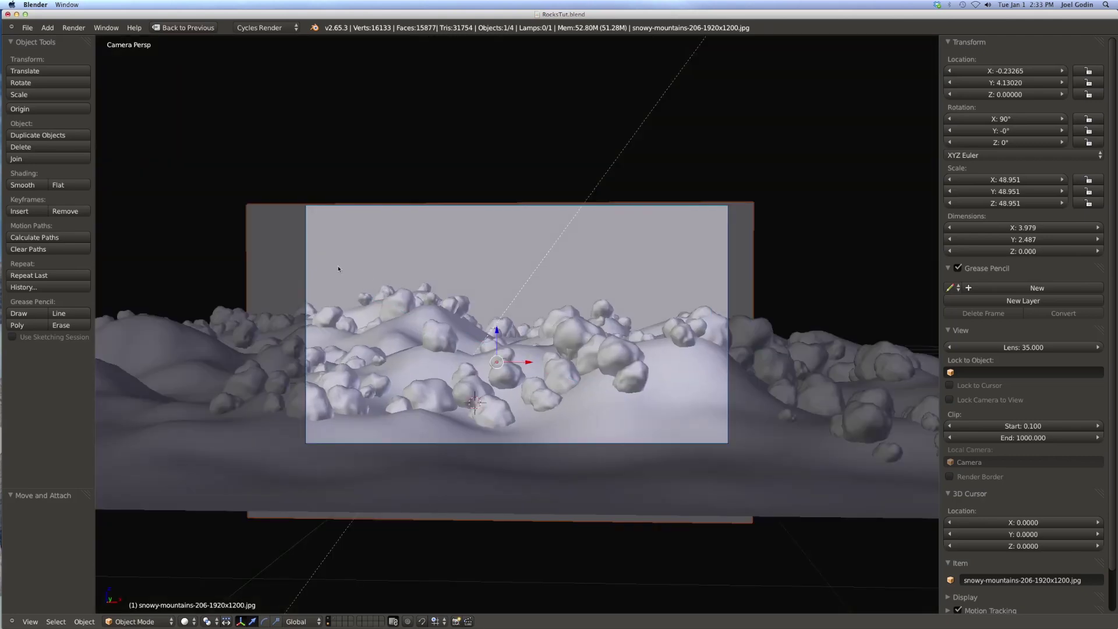
click(185, 621)
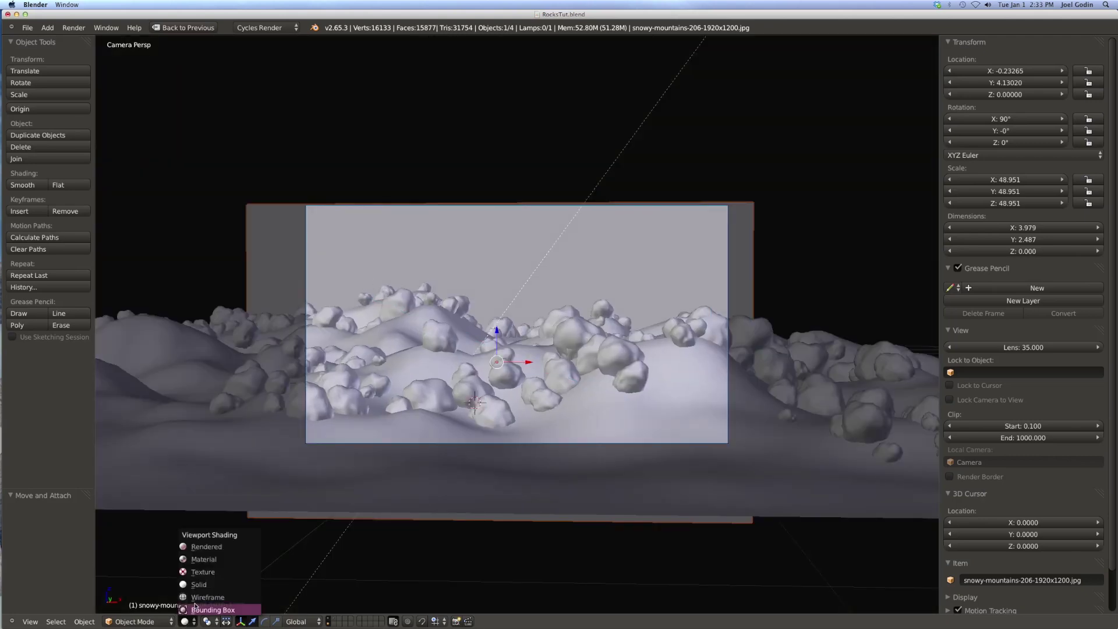
click(208, 547)
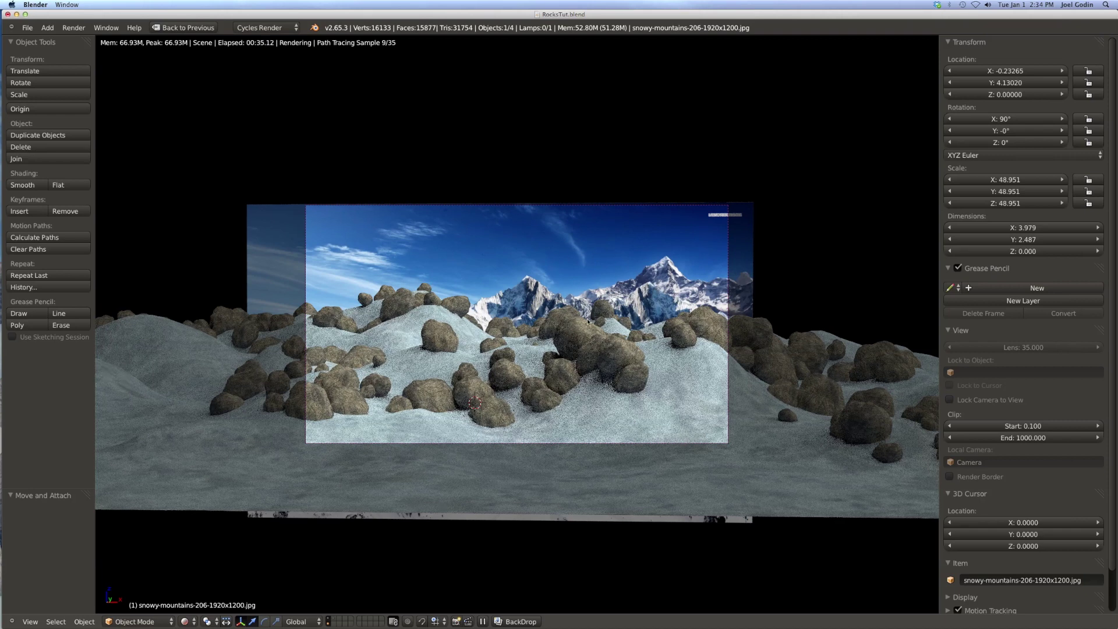
scroll(669, 312, down, 5)
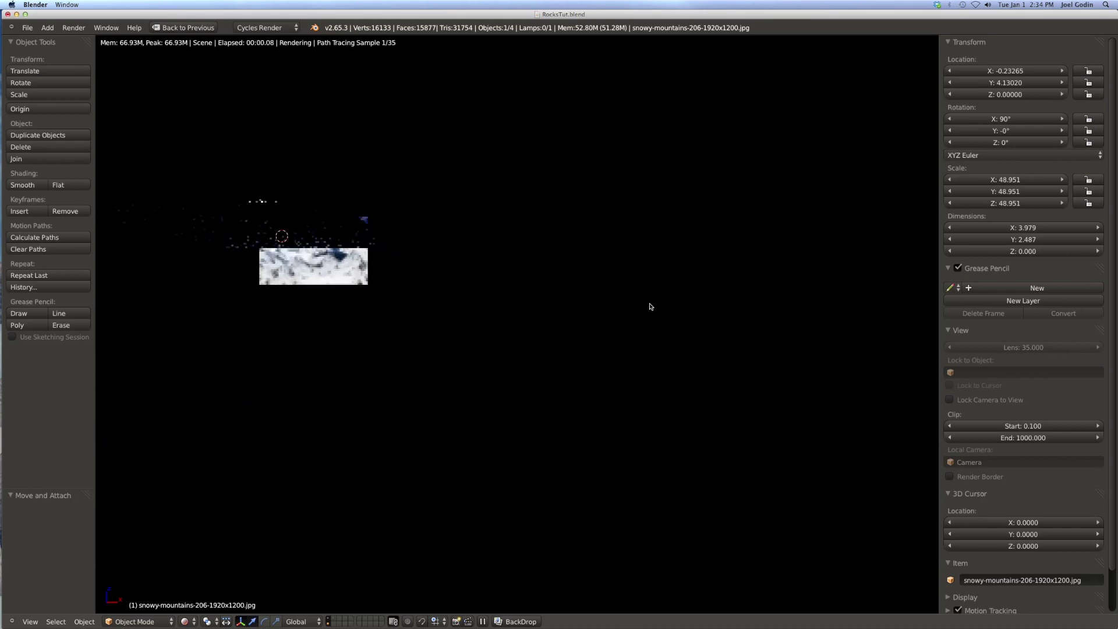
scroll(429, 268, down, 2)
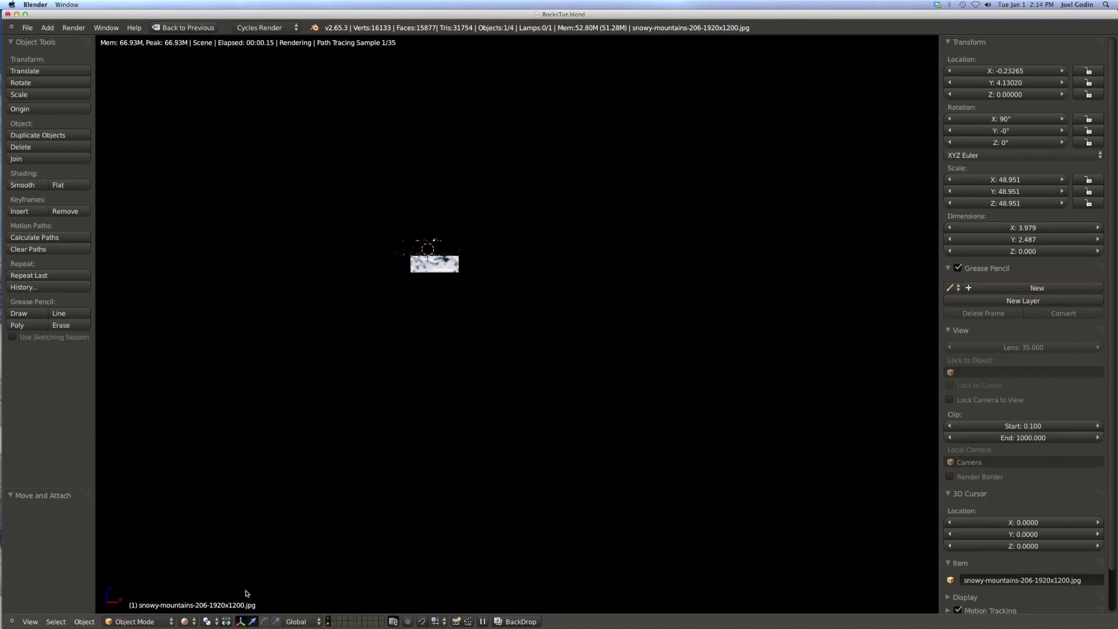
click(186, 621)
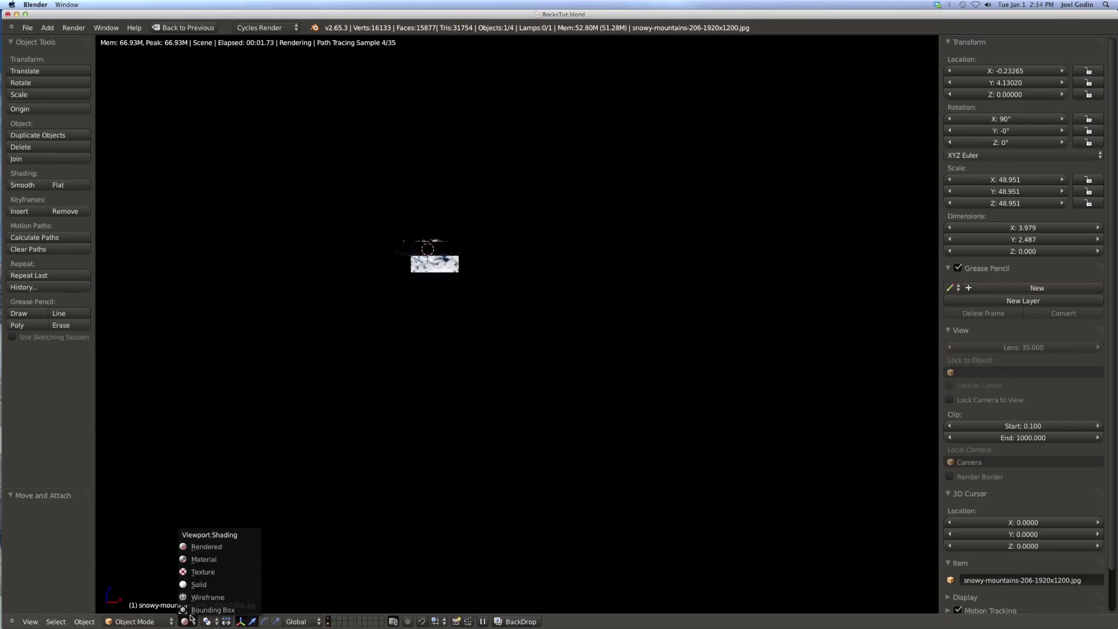
click(198, 584)
scroll(431, 230, up, 3)
Select the landscape and the backdrop plane from an overhead angle, then restore the multi-area layout
middle_drag(508, 227, 361, 321)
right_click(358, 361)
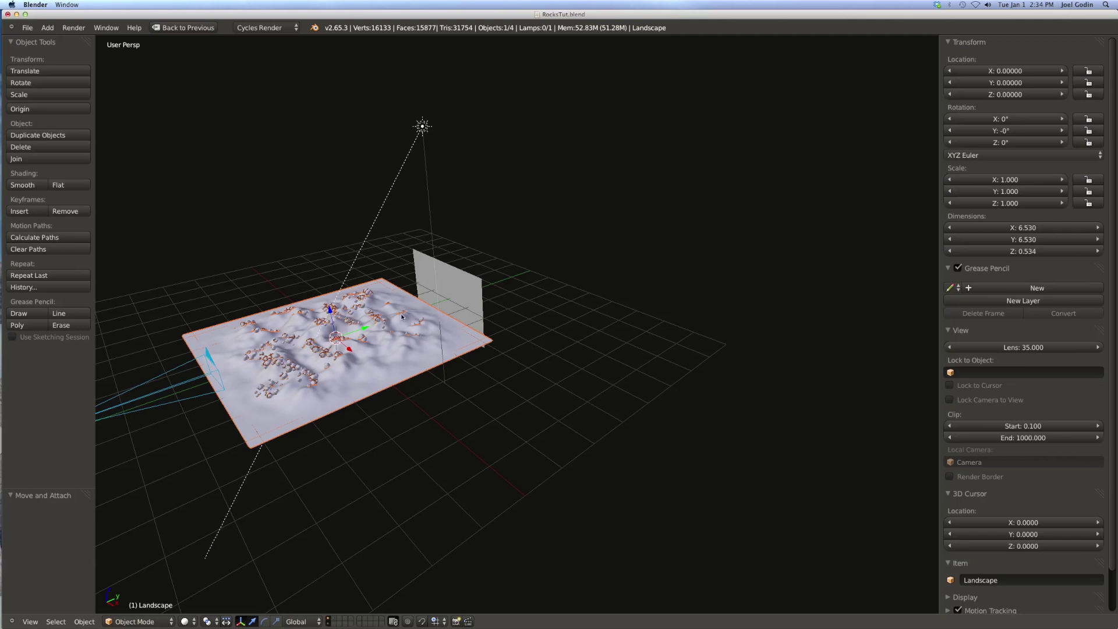
right_click(450, 280)
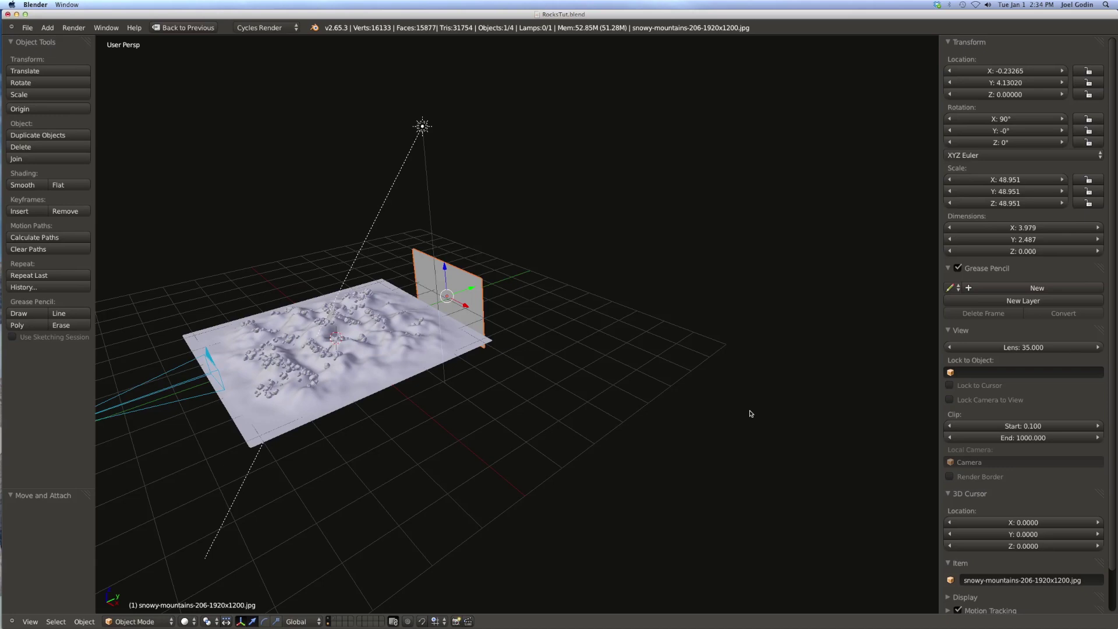
key(ctrl+Up)
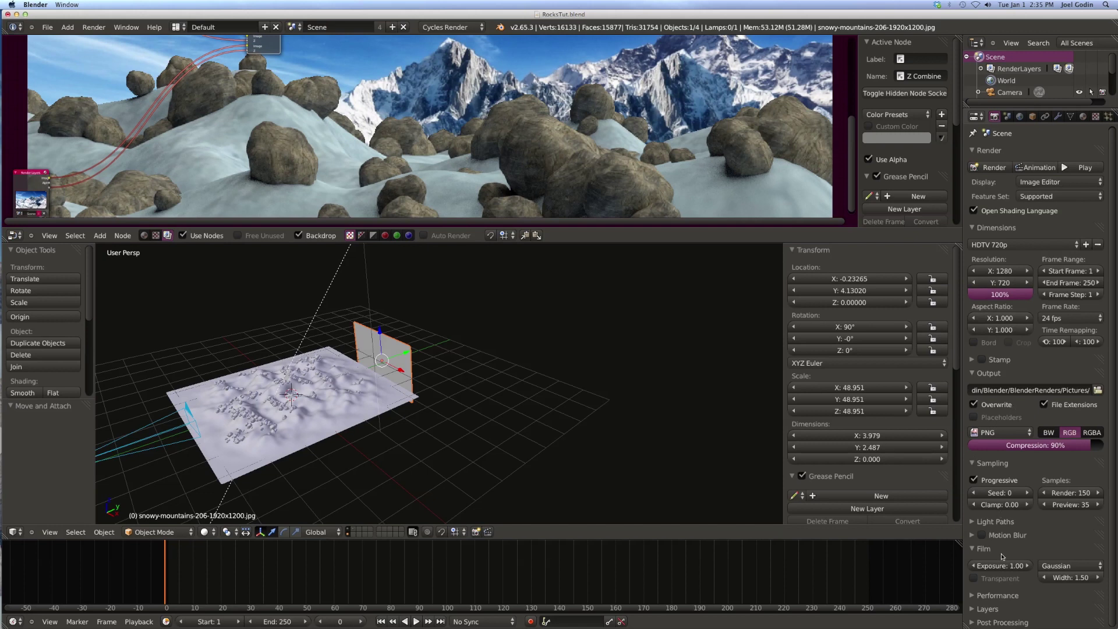
Expand the Layers panel, check RenderLayer and BackDrop, then maximize the node editor
click(978, 608)
scroll(1007, 538, down, 5)
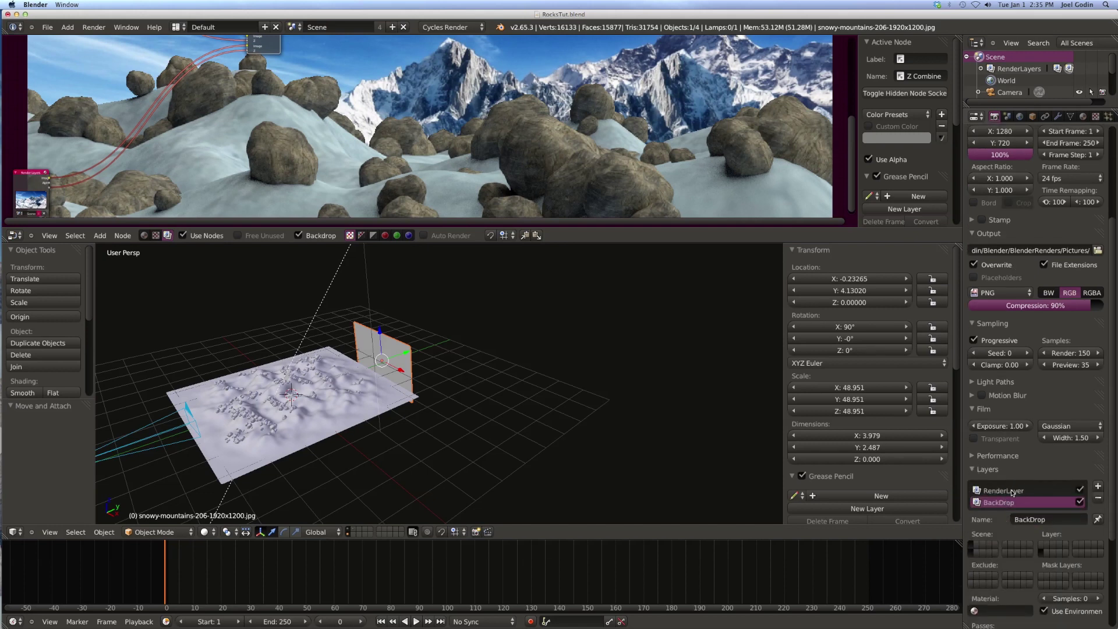
click(1011, 492)
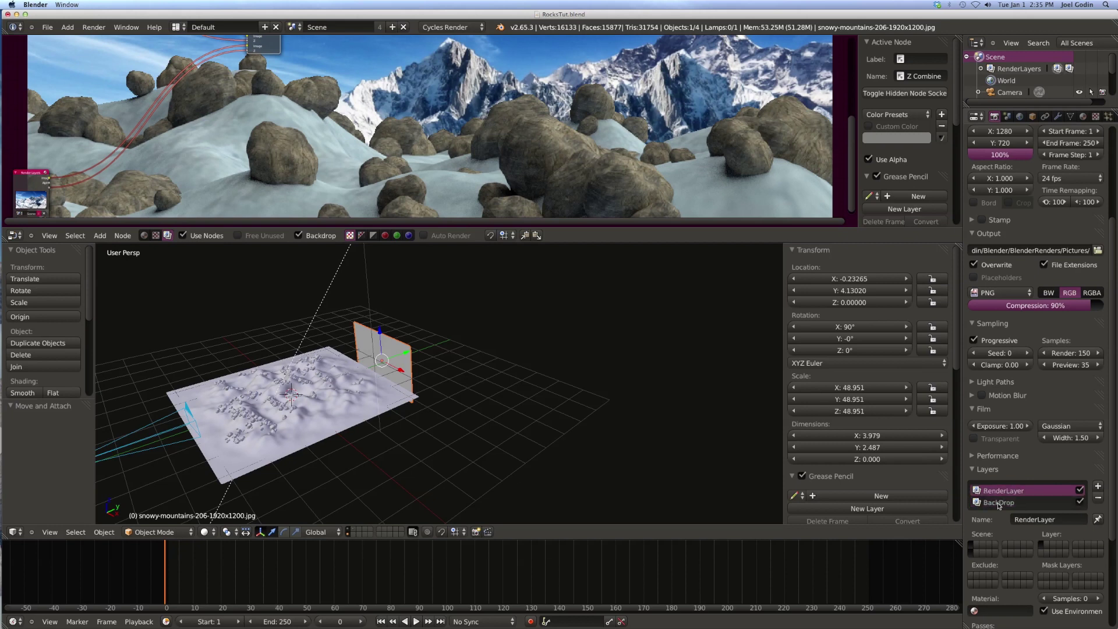
click(998, 503)
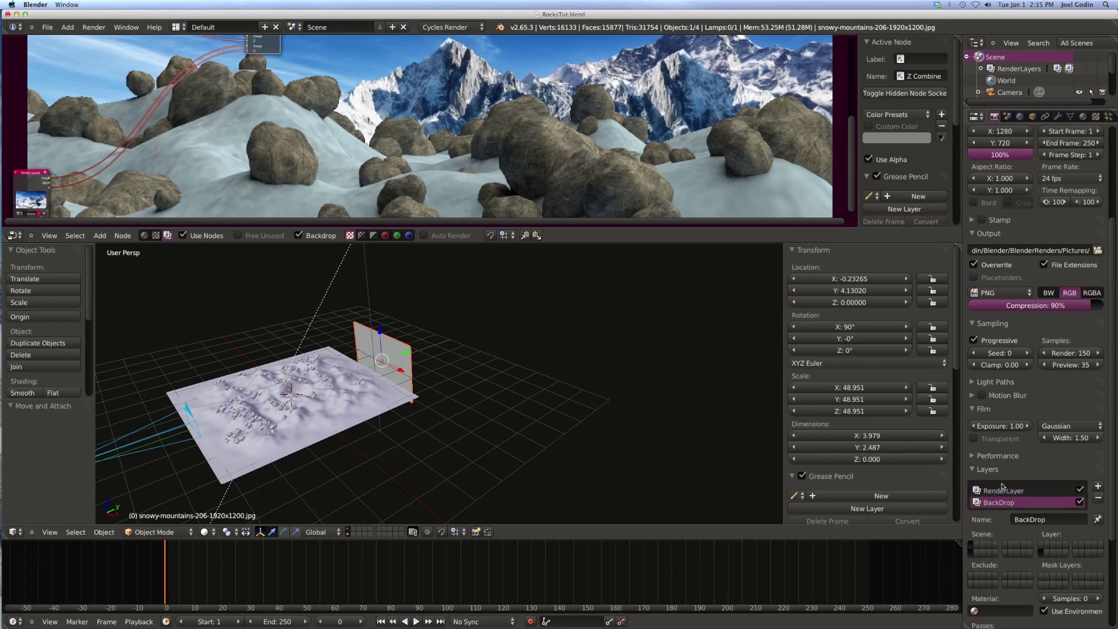
click(1000, 491)
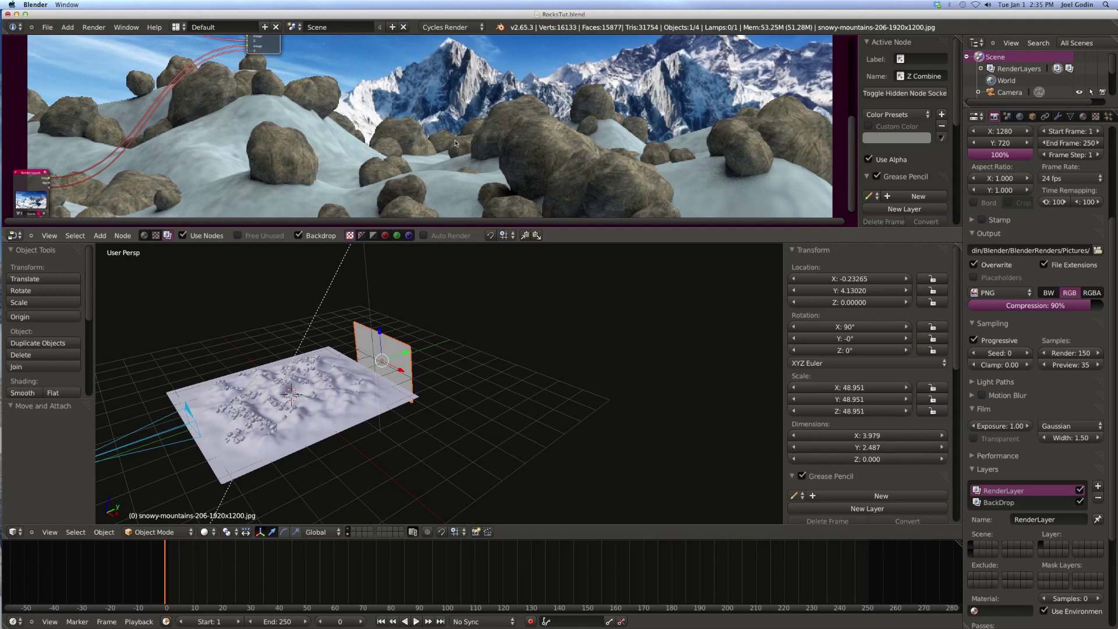
key(ctrl+Up)
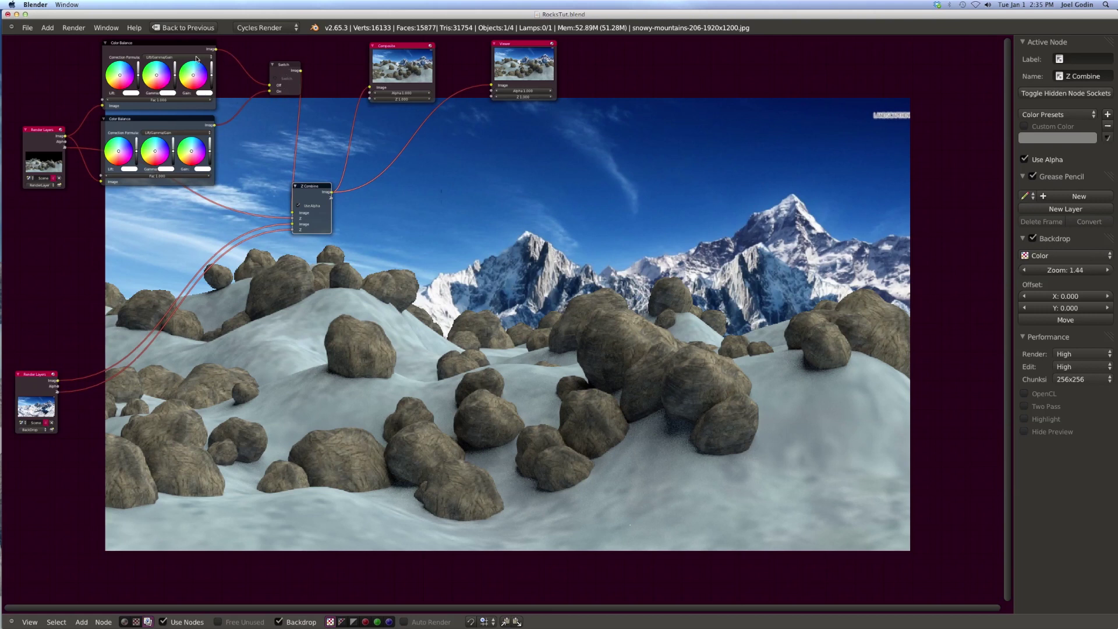
Move the upper Render Layers node up and to the left
drag(44, 165, 38, 119)
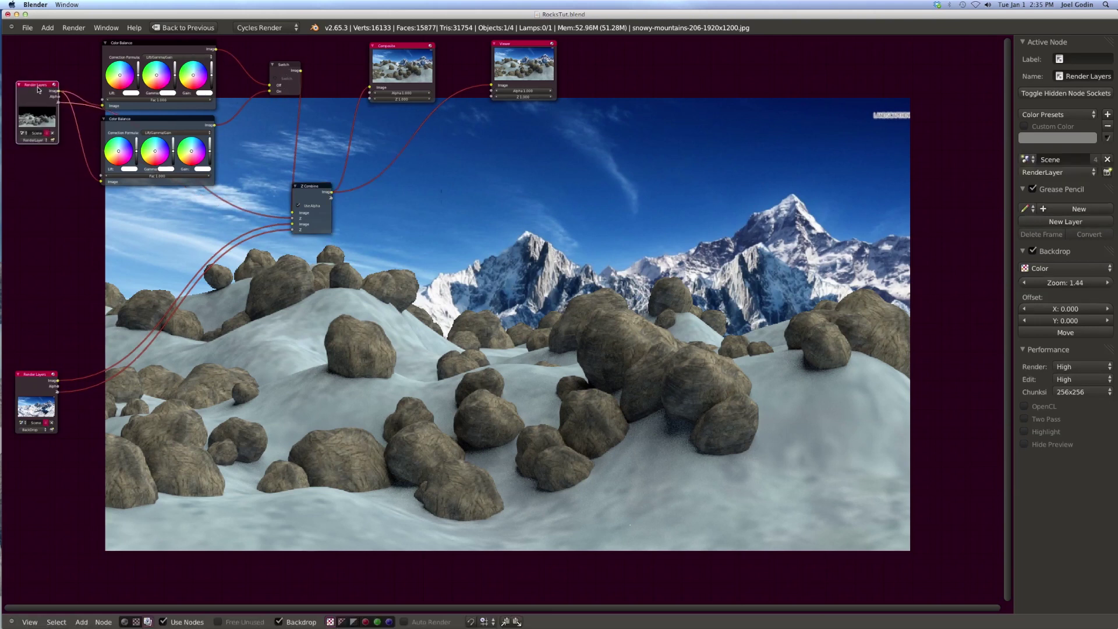
scroll(38, 119, up, 4)
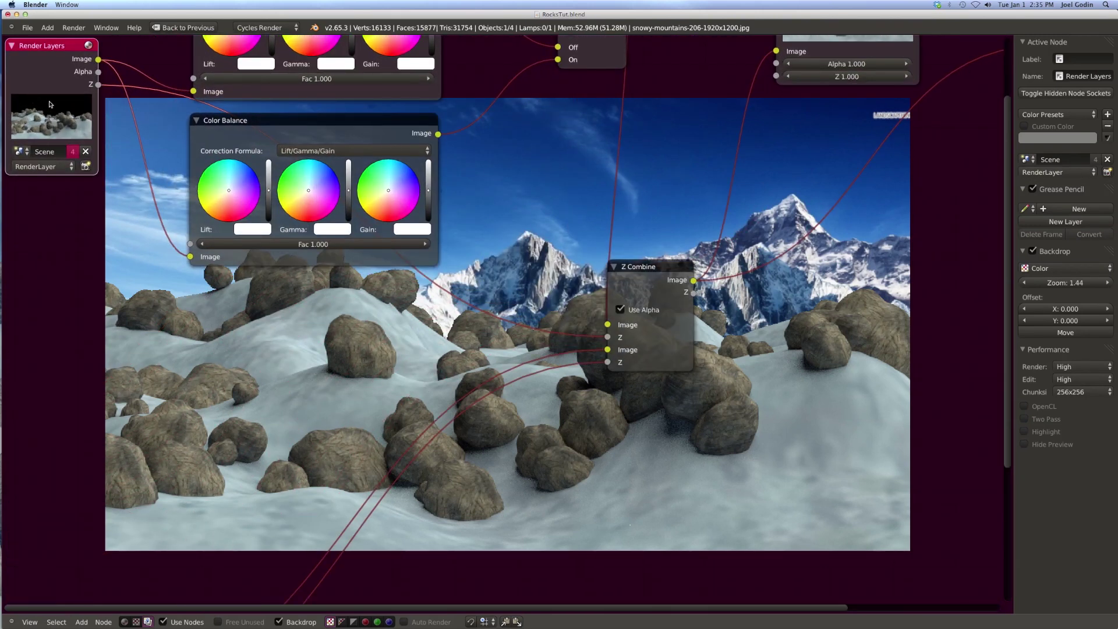
scroll(68, 106, down, 3)
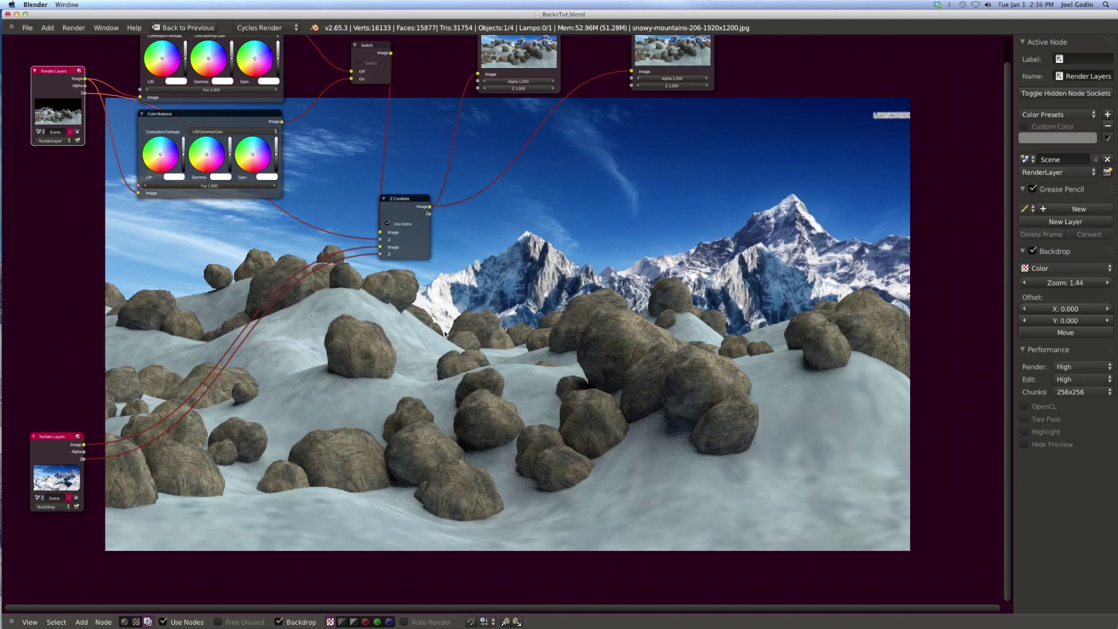
Move the backdrop Render Layers node, both Color Balance nodes and the Z Combine closer together
drag(59, 469, 63, 320)
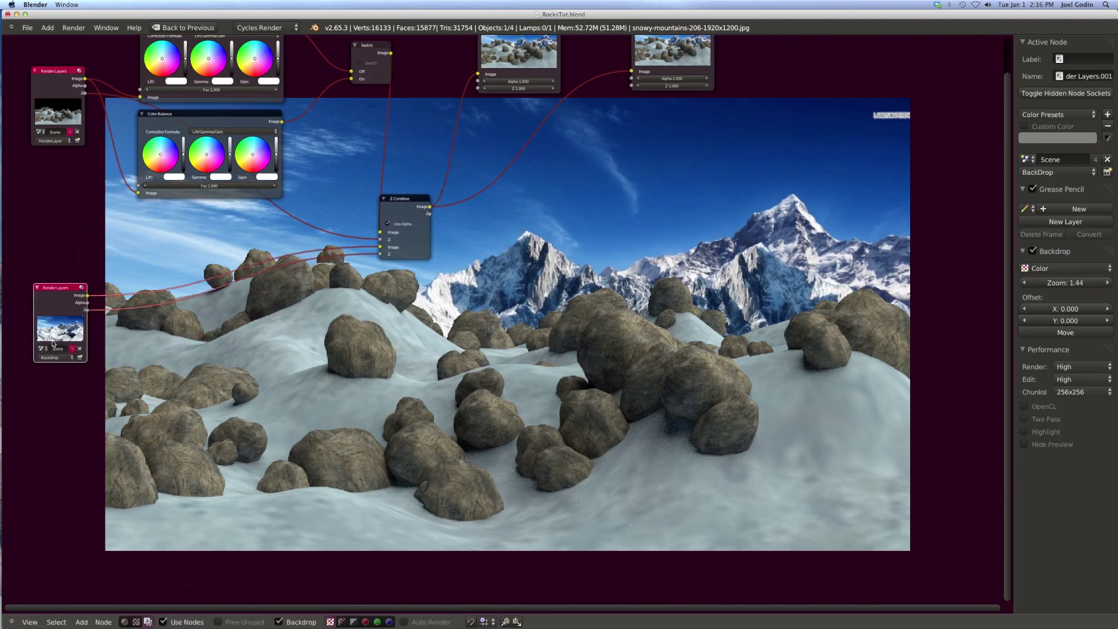
scroll(53, 344, up, 4)
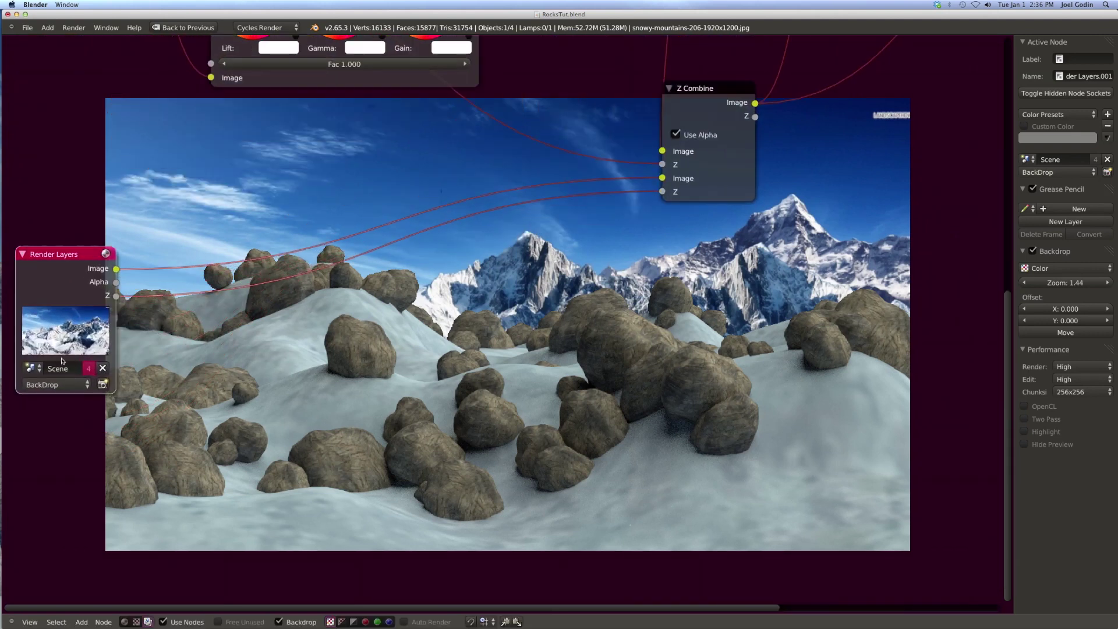
scroll(51, 329, down, 4)
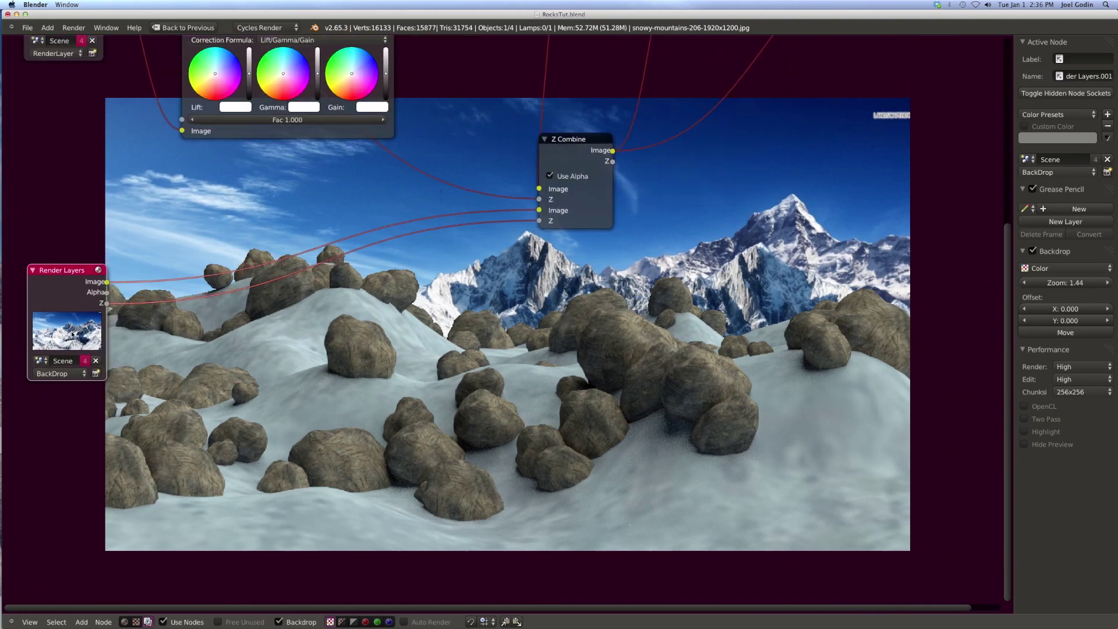
scroll(71, 333, down, 2)
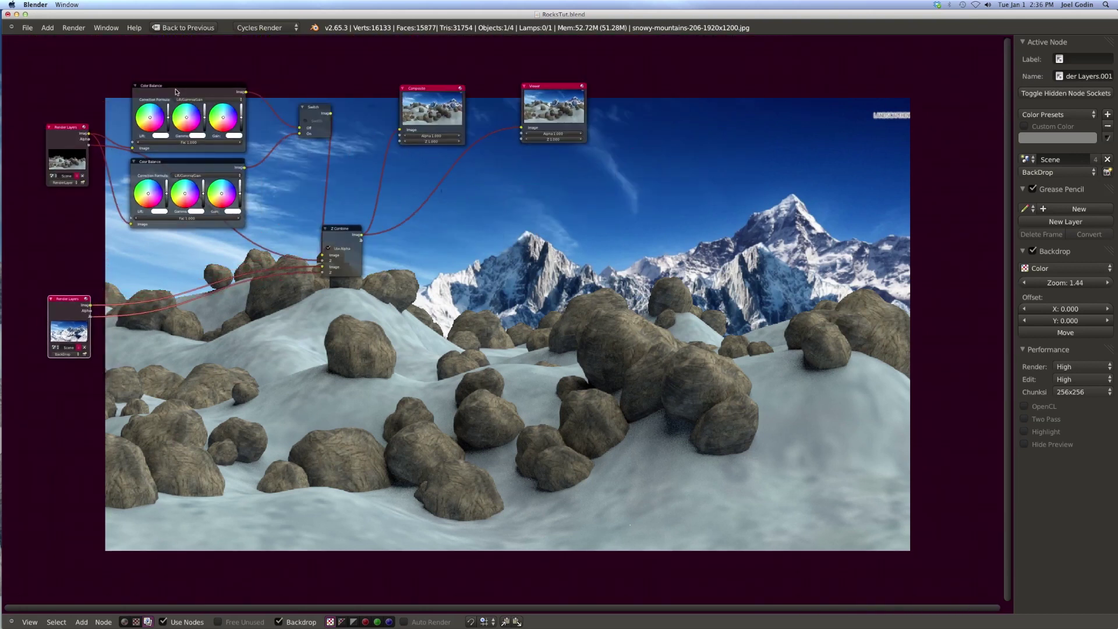
drag(178, 87, 168, 63)
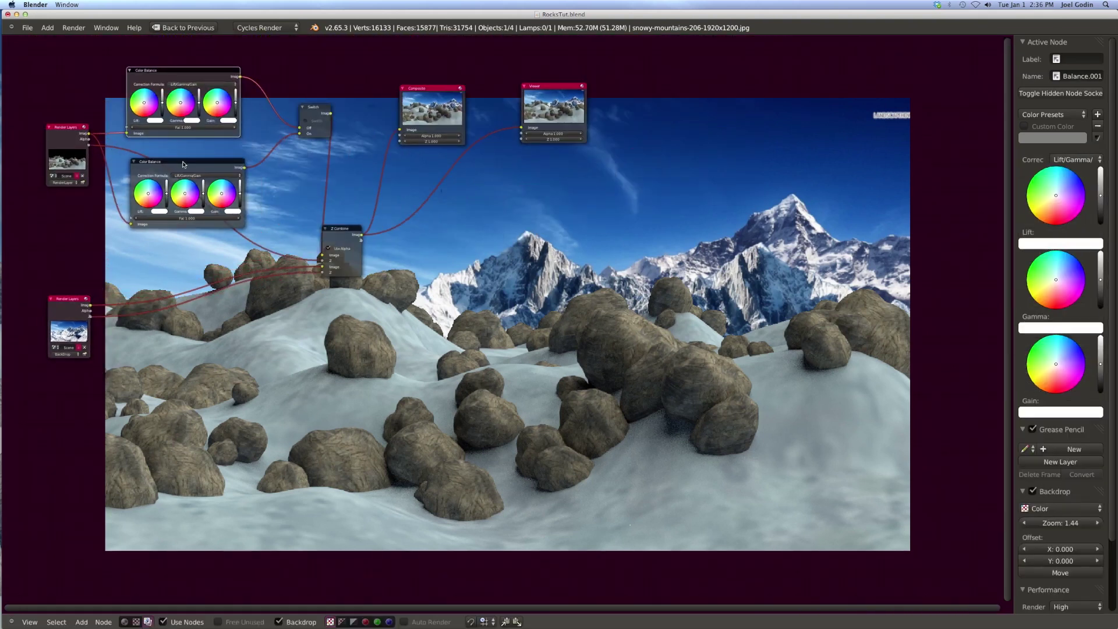
drag(182, 160, 179, 147)
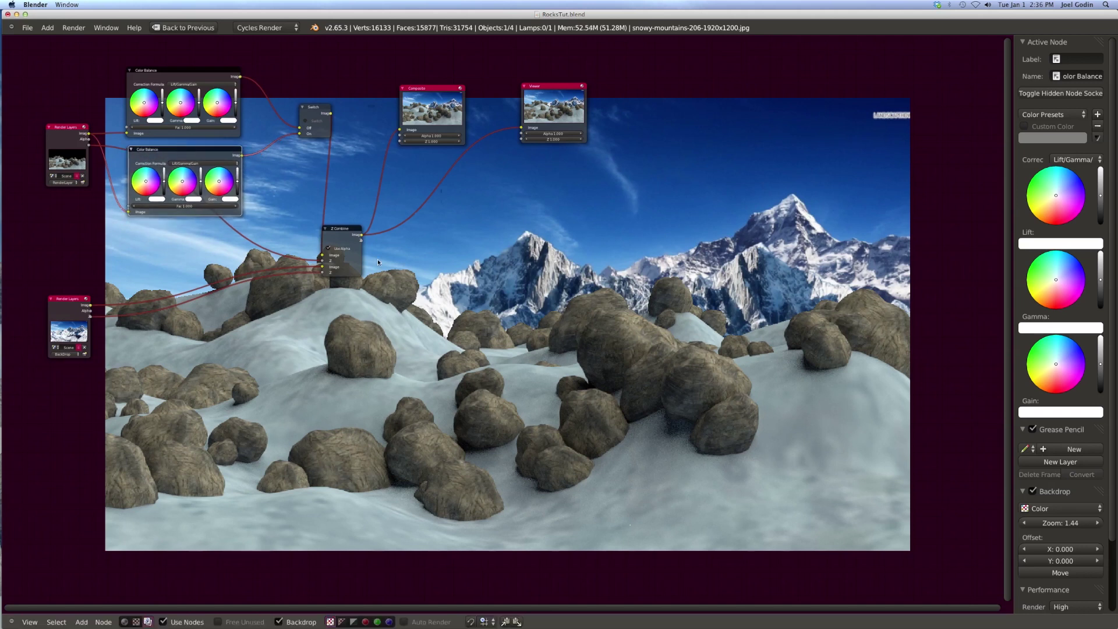
drag(341, 229, 361, 181)
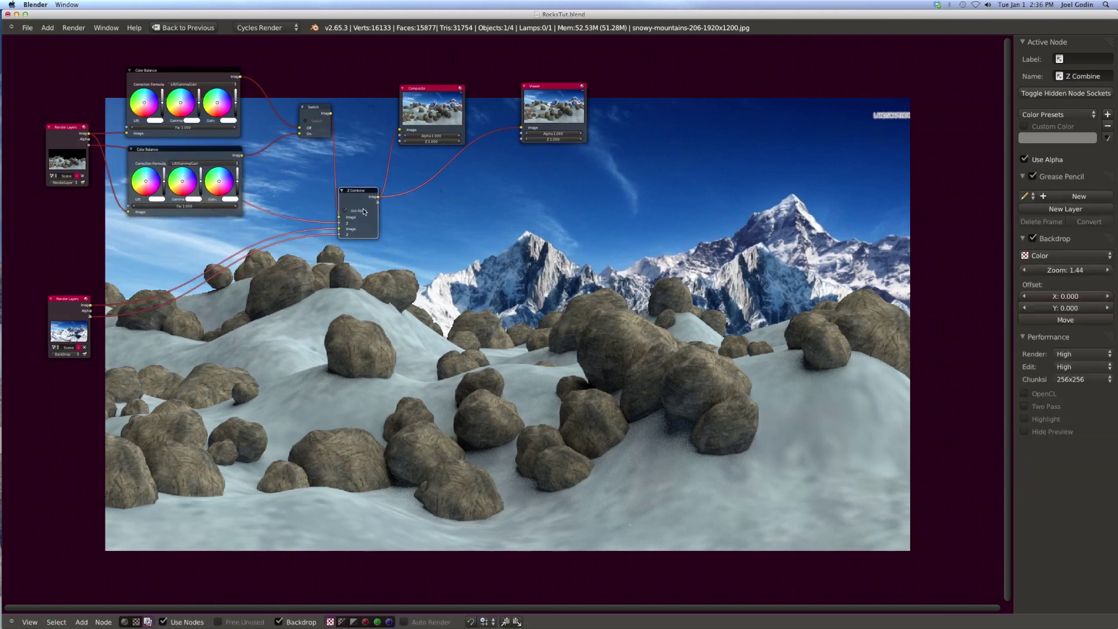
Select the Switch and both Color Balance nodes in turn, then browse the Add node menu
click(321, 111)
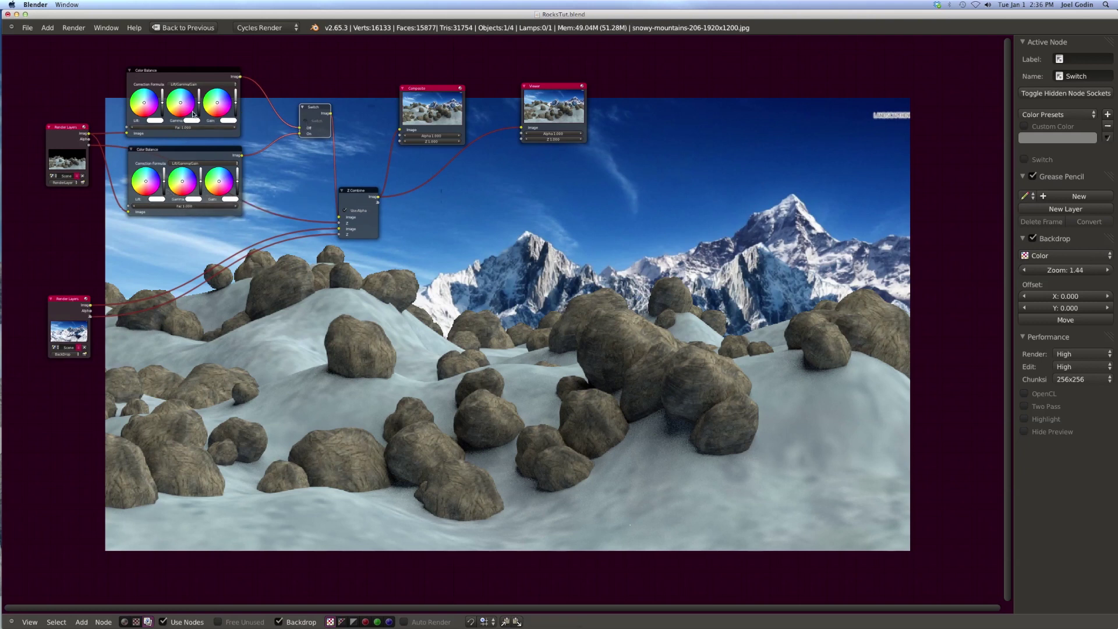
click(181, 72)
click(181, 72)
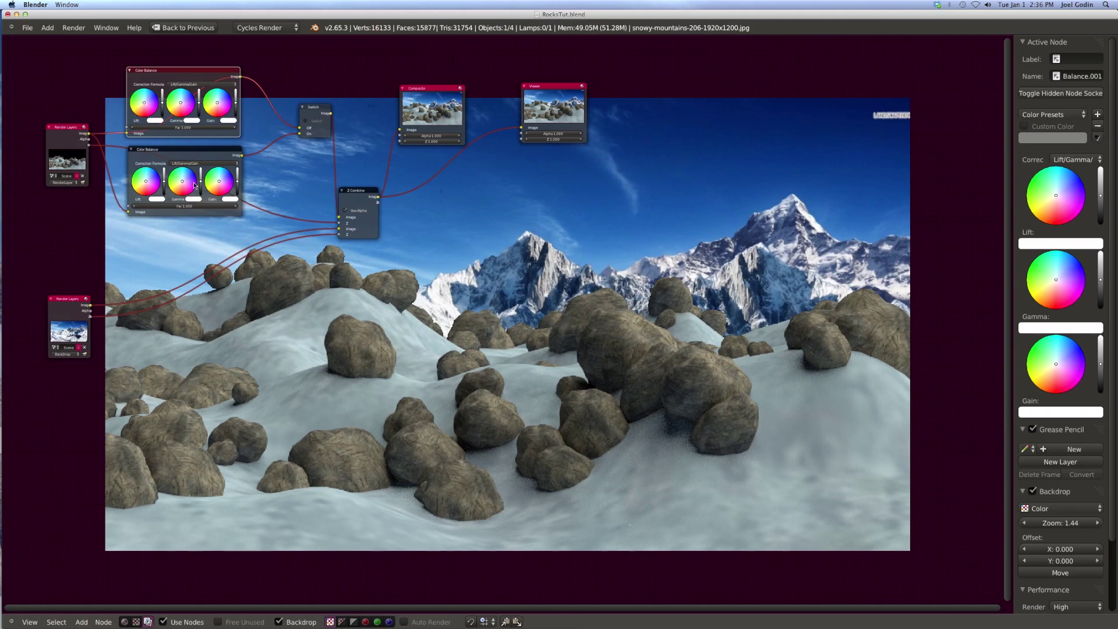
click(192, 158)
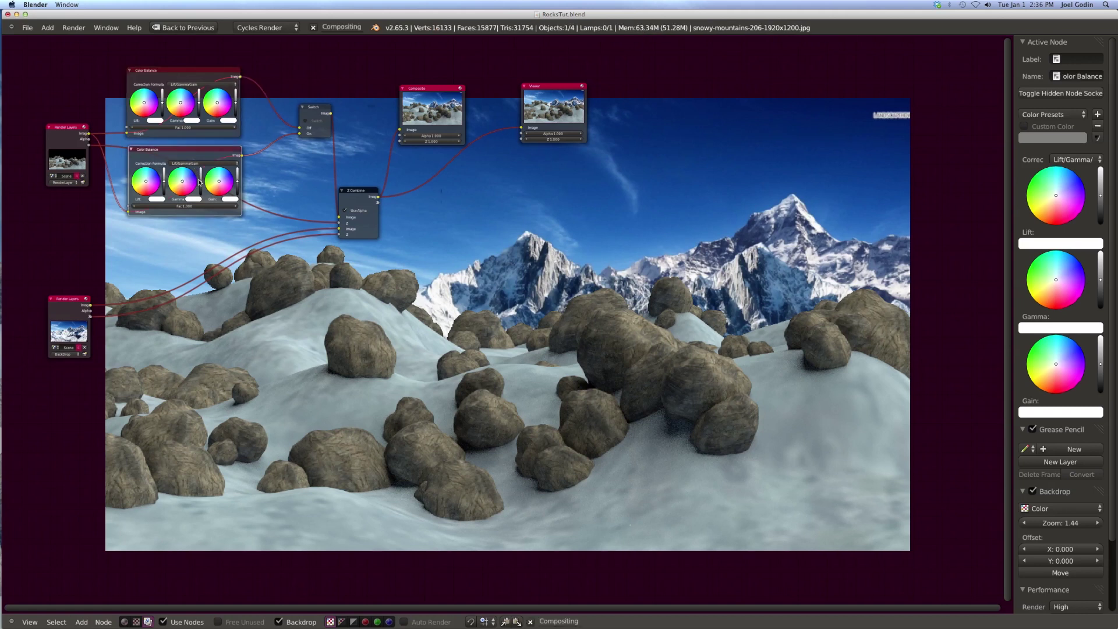
click(186, 69)
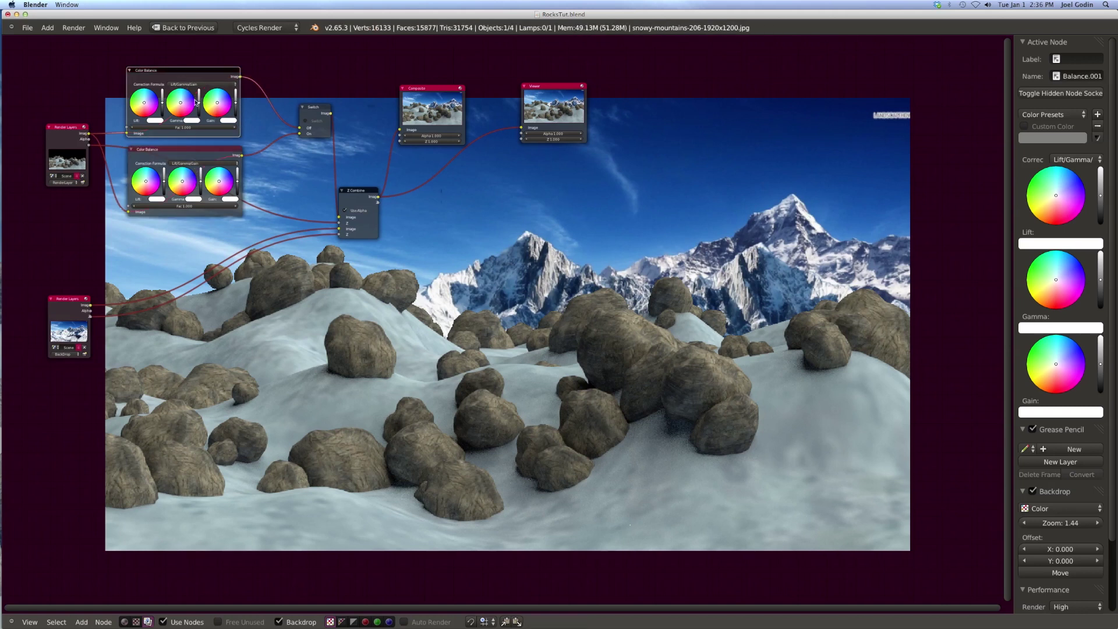
click(198, 160)
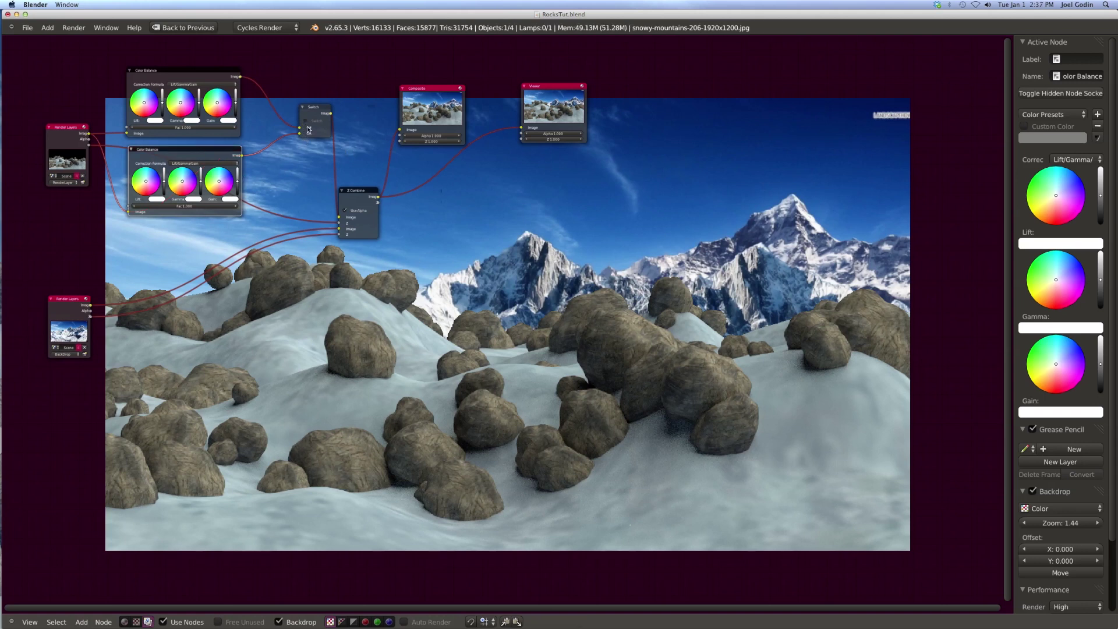
click(314, 108)
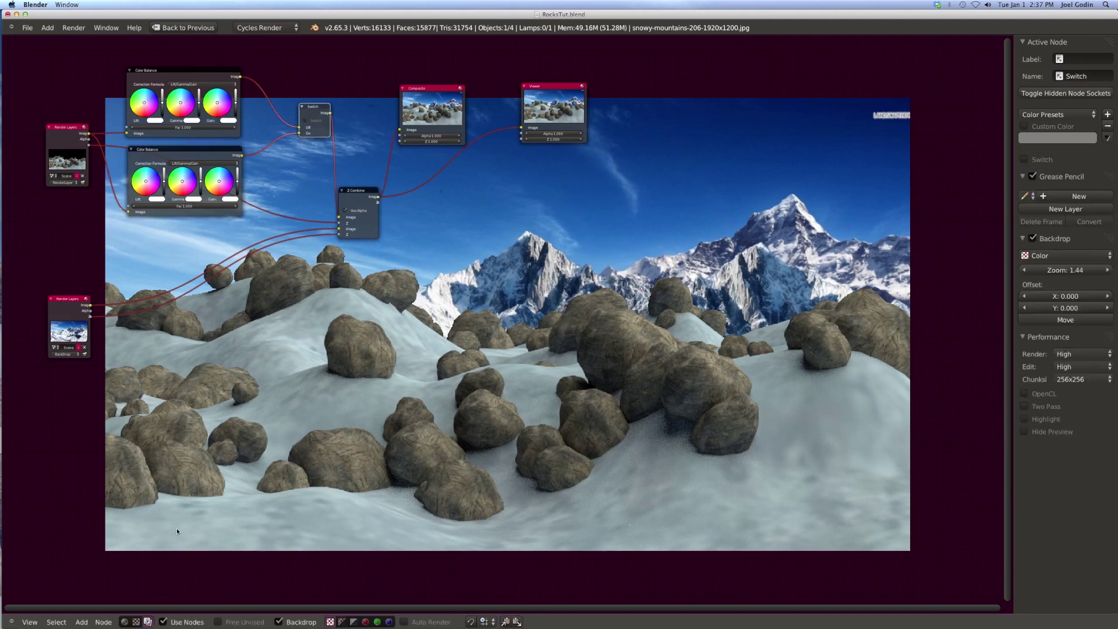
click(80, 622)
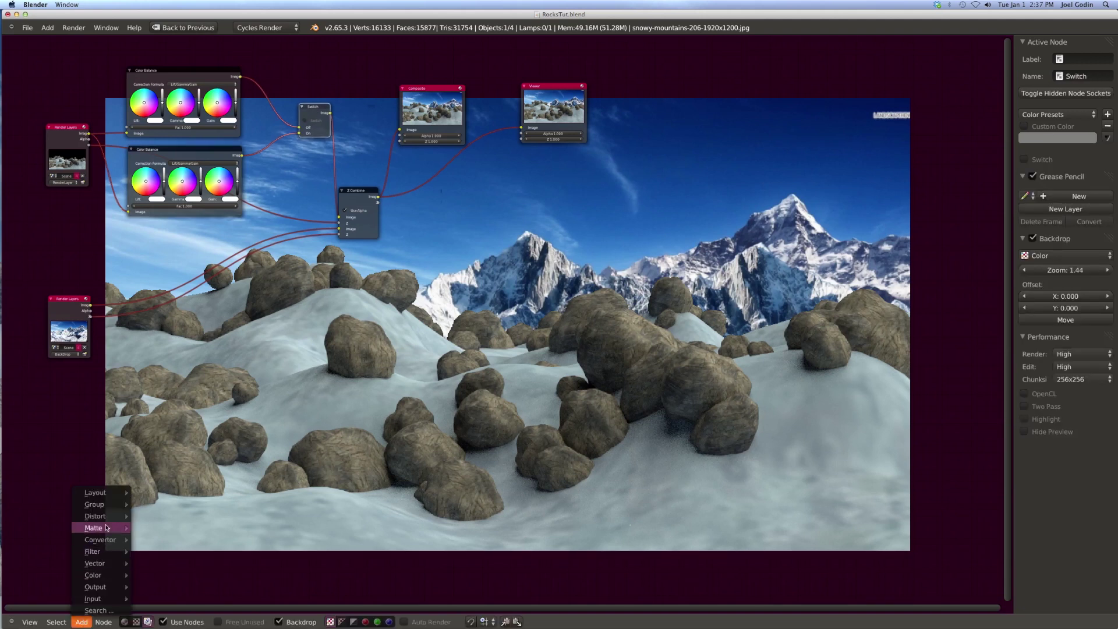
mouse_move(107, 493)
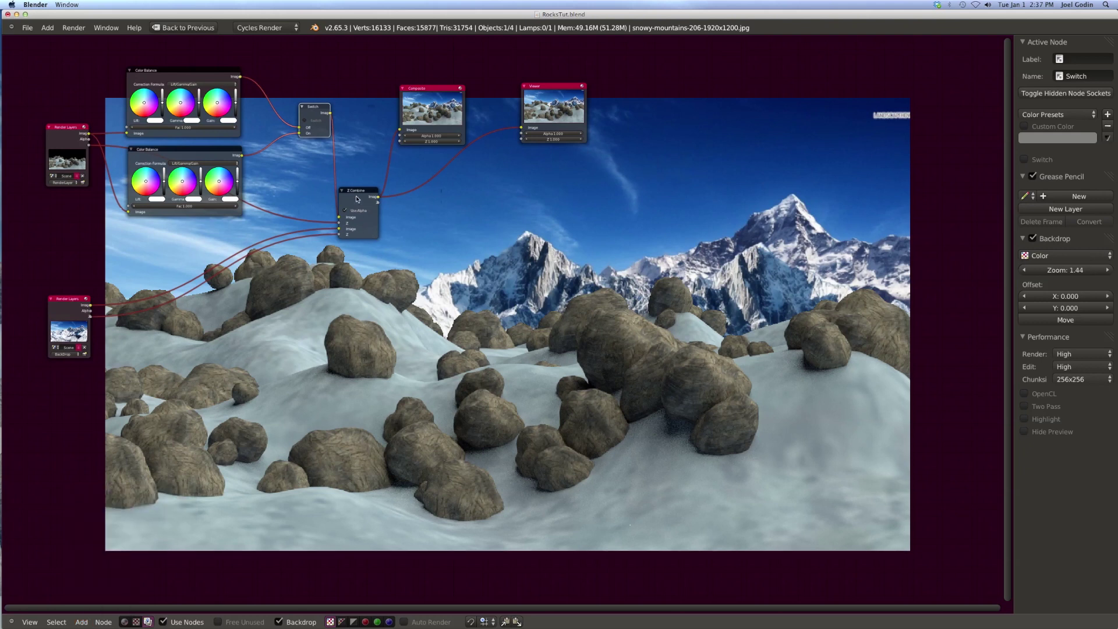
Raise the Z Combine node about 60 px and nudge the top Color Balance node up
drag(357, 193, 362, 156)
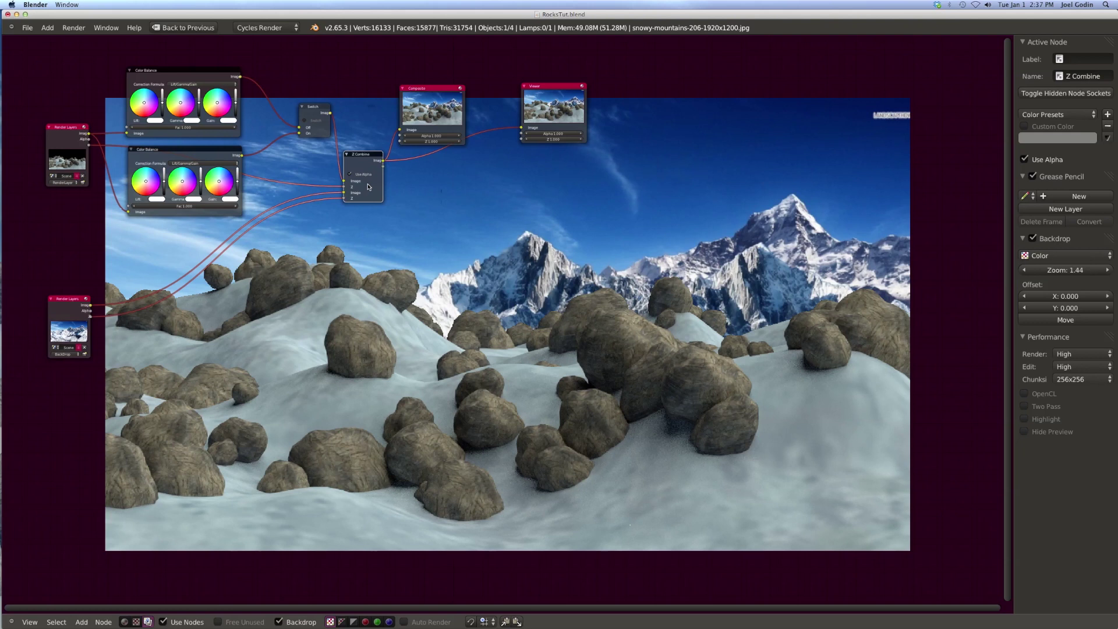
click(176, 71)
drag(177, 57, 173, 63)
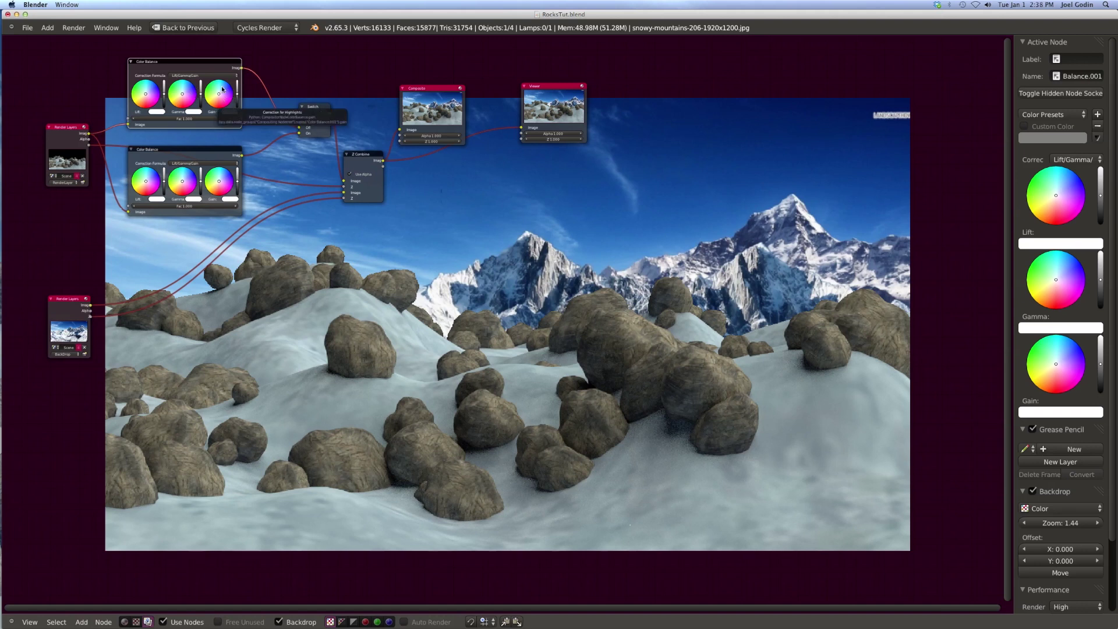
Zoom in on the compositing node tree
scroll(222, 89, up, 2)
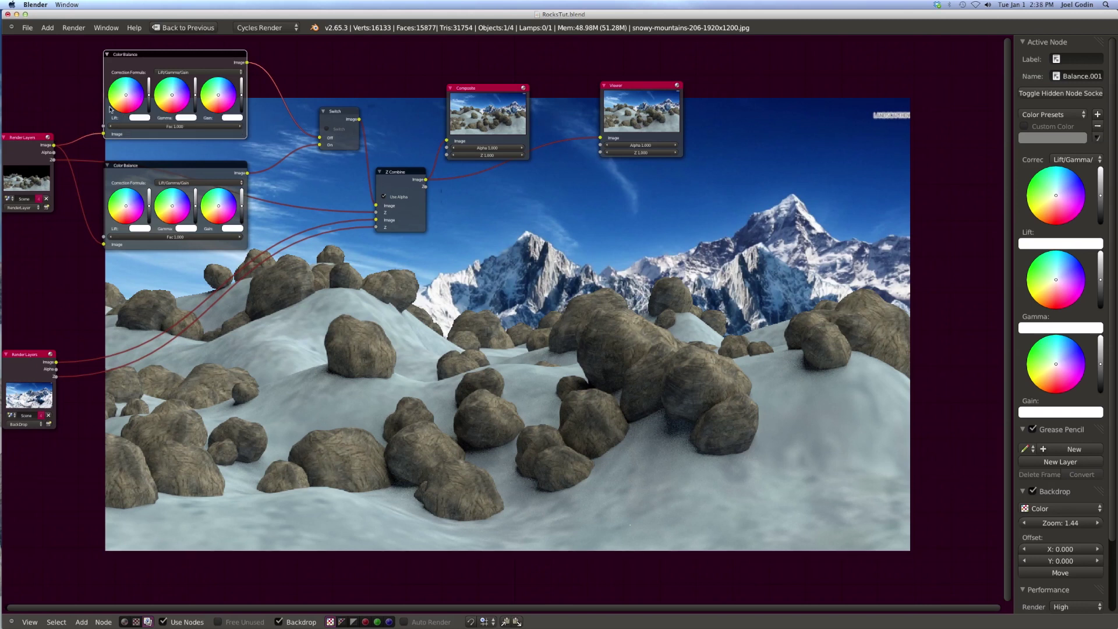
Pick a Lift colour on the top Color Balance node and widen the properties sidebar
click(145, 119)
scroll(170, 98, up, 2)
scroll(171, 99, up, 3)
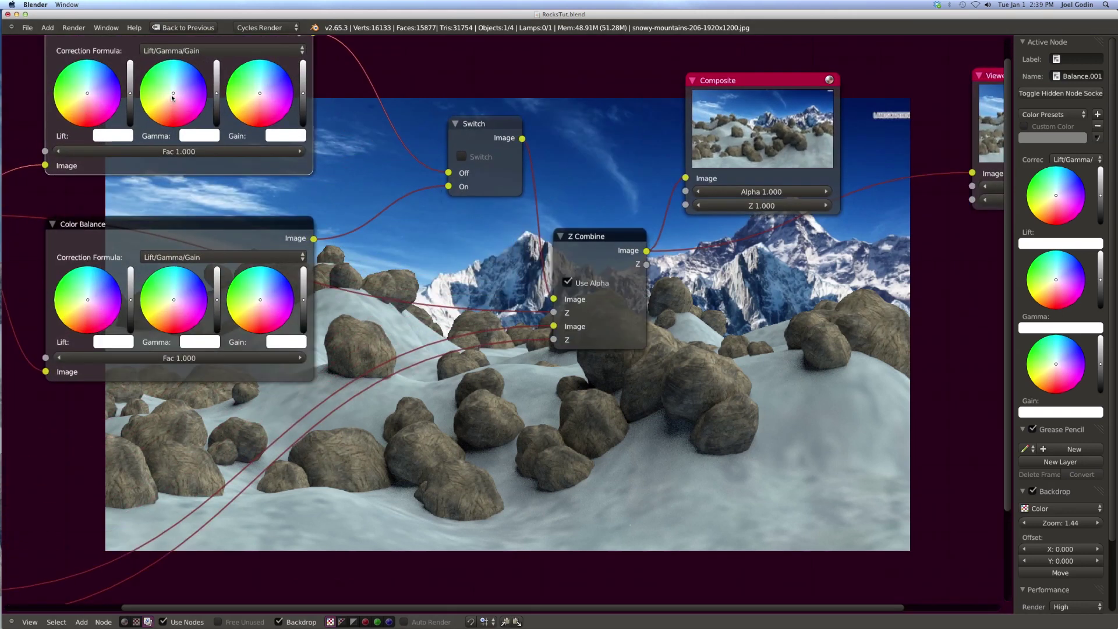
scroll(170, 89, down, 1)
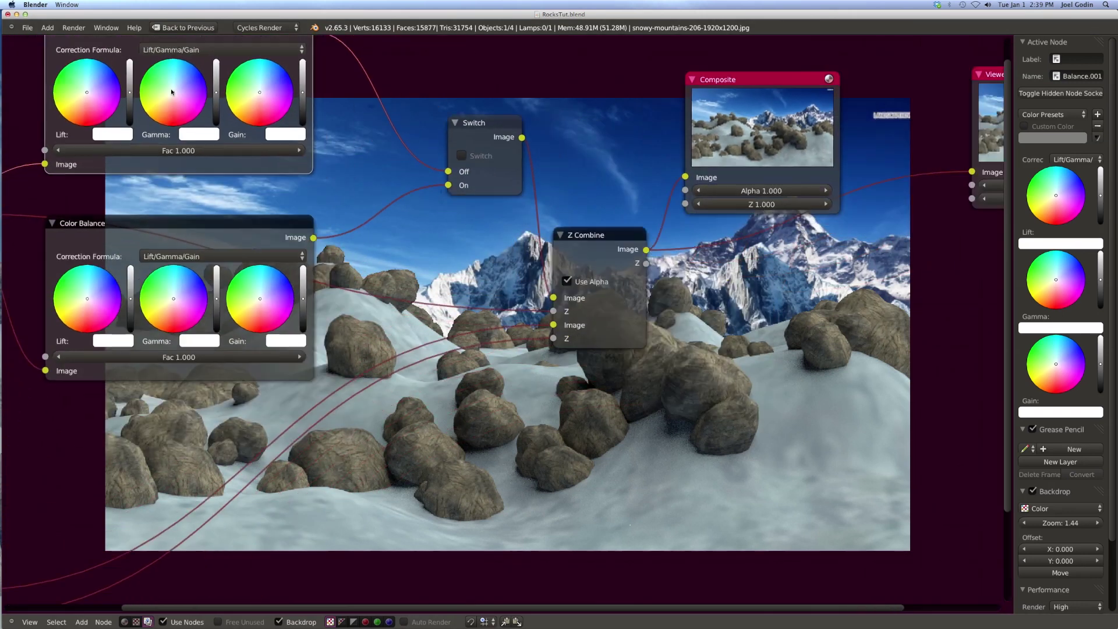
scroll(172, 92, down, 1)
scroll(170, 88, down, 2)
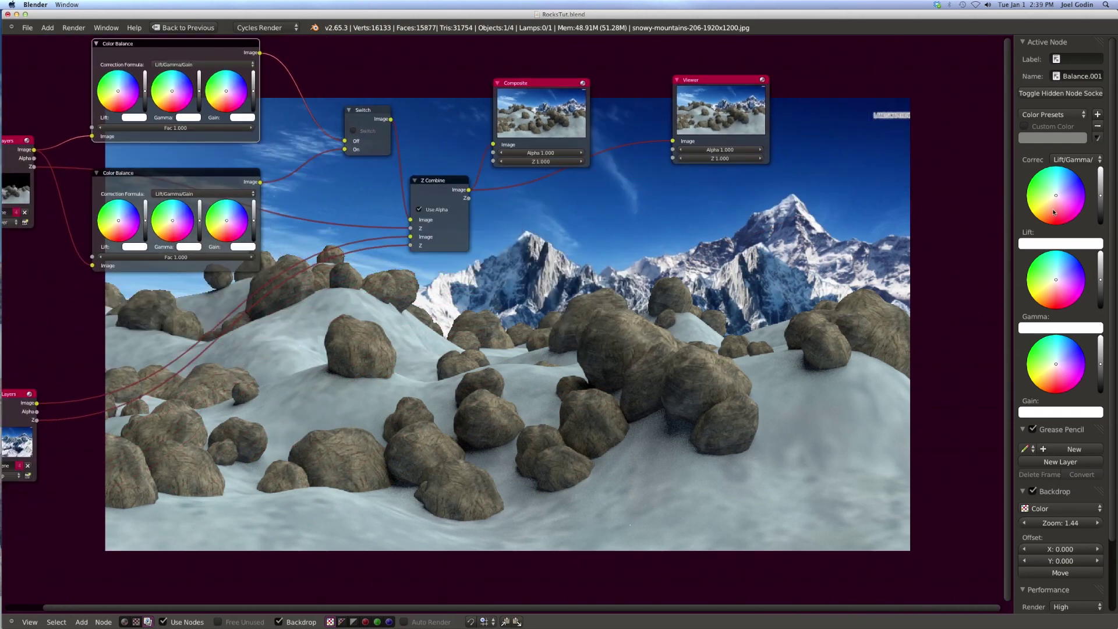
drag(1017, 217, 891, 227)
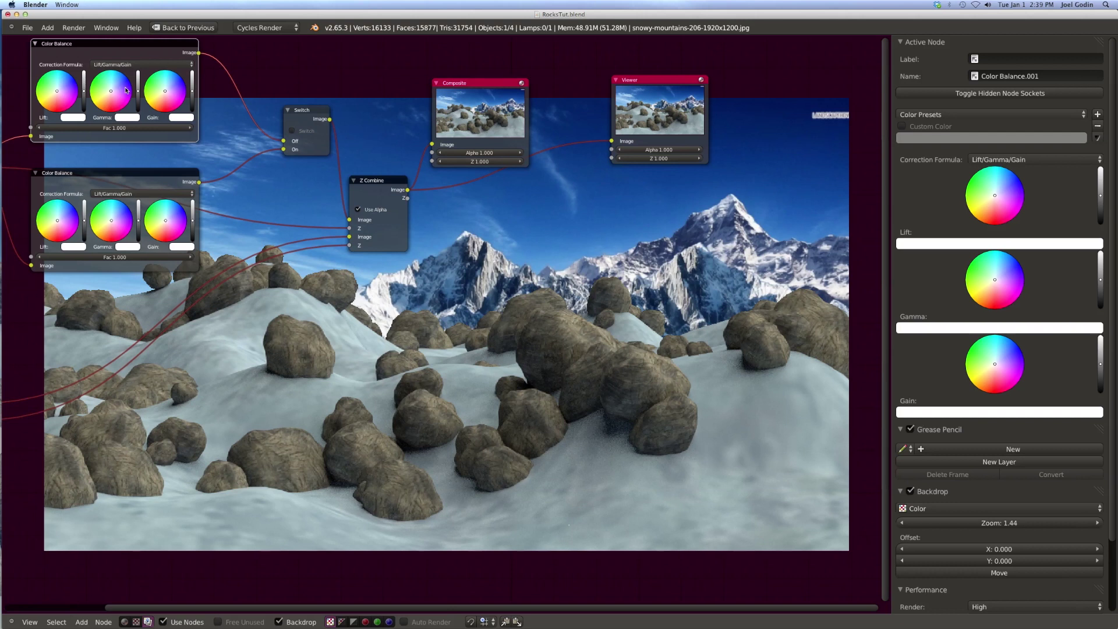
Review each node's settings: lower Color Balance, Switch, Z Combine, Composite, then upper Color Balance
click(134, 177)
click(297, 109)
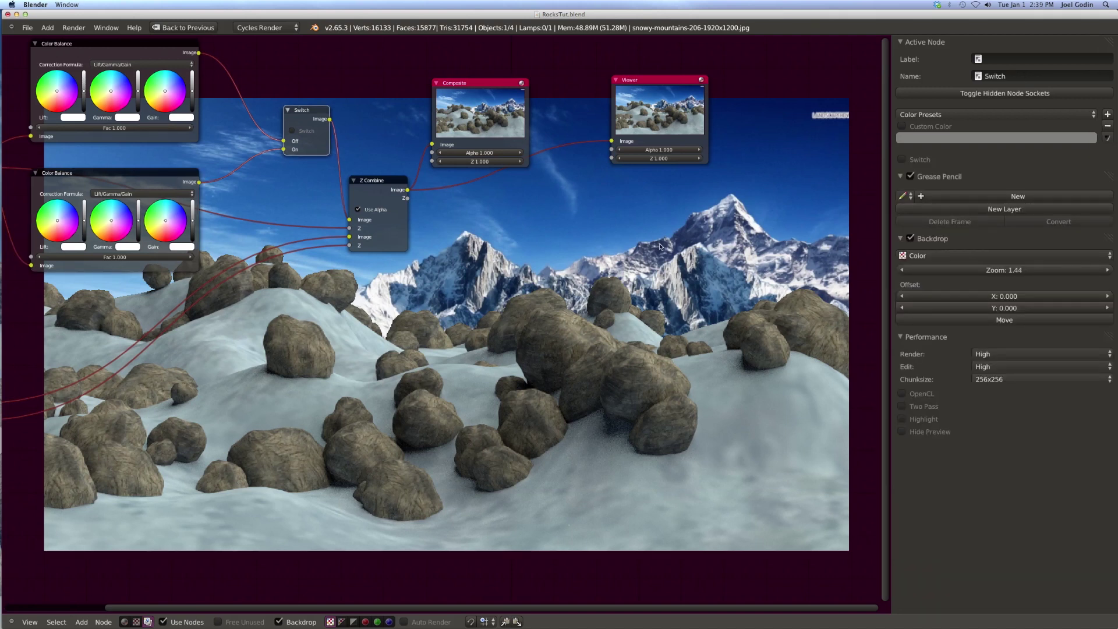
click(375, 183)
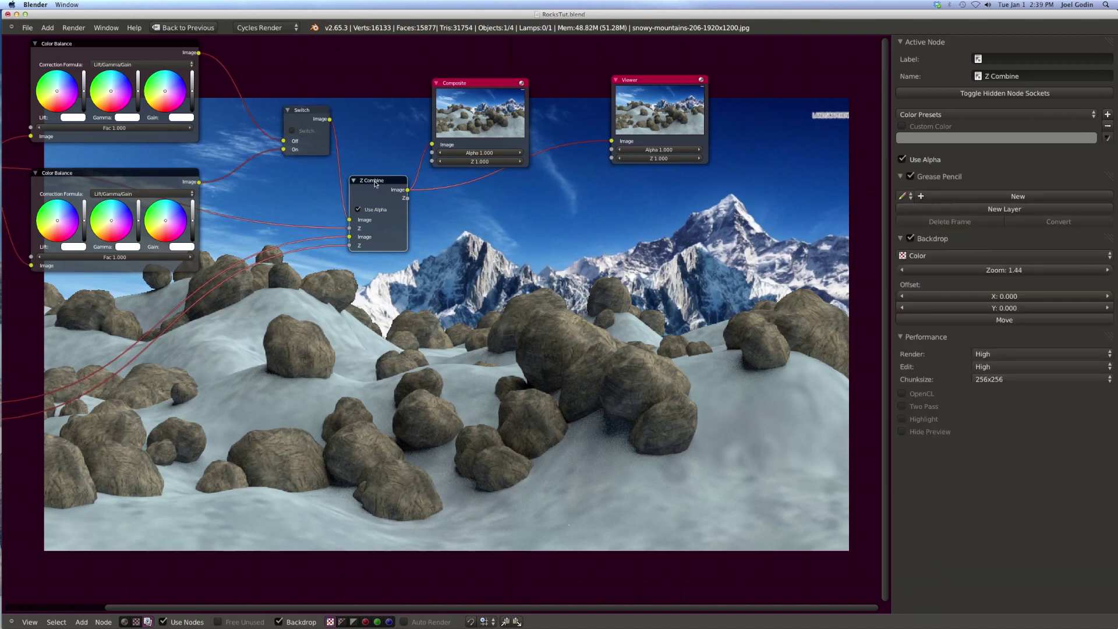
click(491, 84)
click(113, 175)
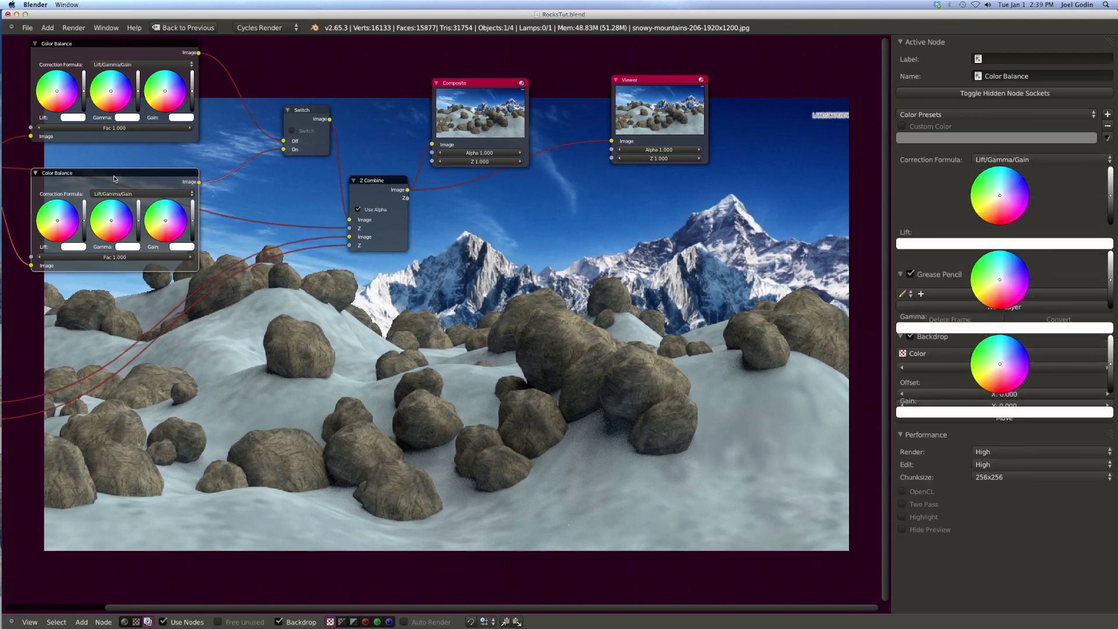
click(121, 45)
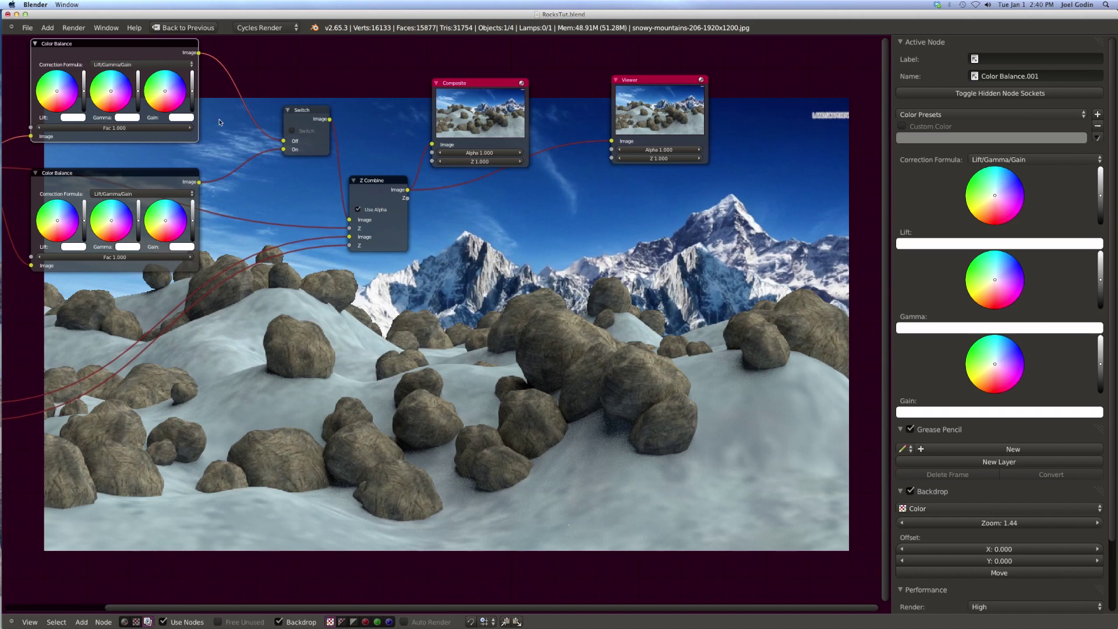
Shift the top Color Balance Gamma wheel toward light cyan/blue-grey and raise gamma brightness
click(112, 92)
drag(115, 91, 124, 84)
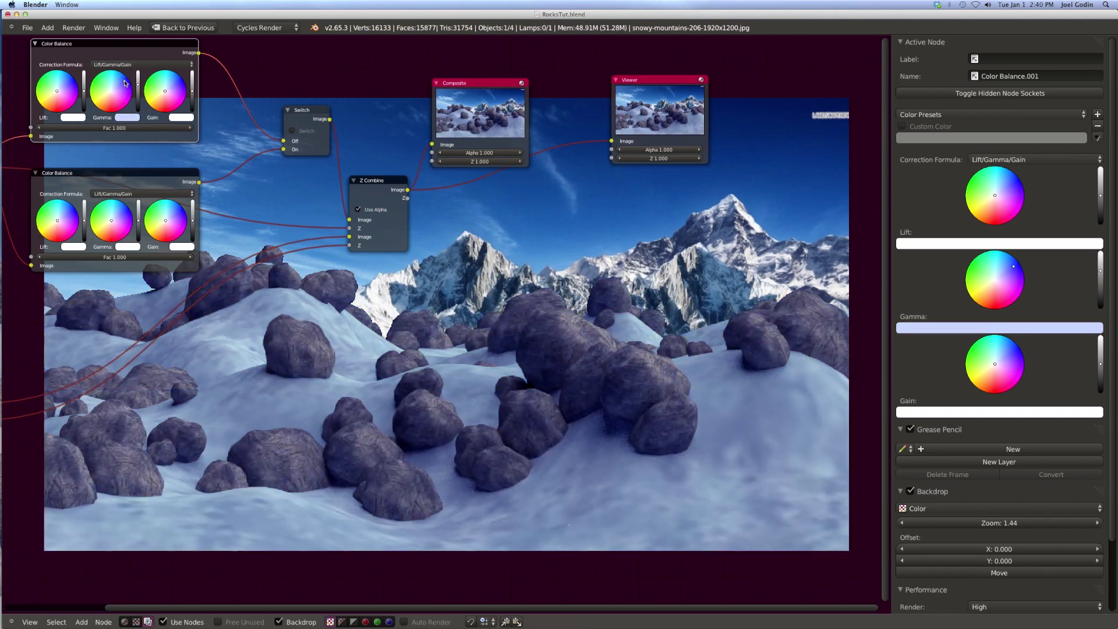
drag(124, 83, 124, 82)
click(124, 82)
click(125, 82)
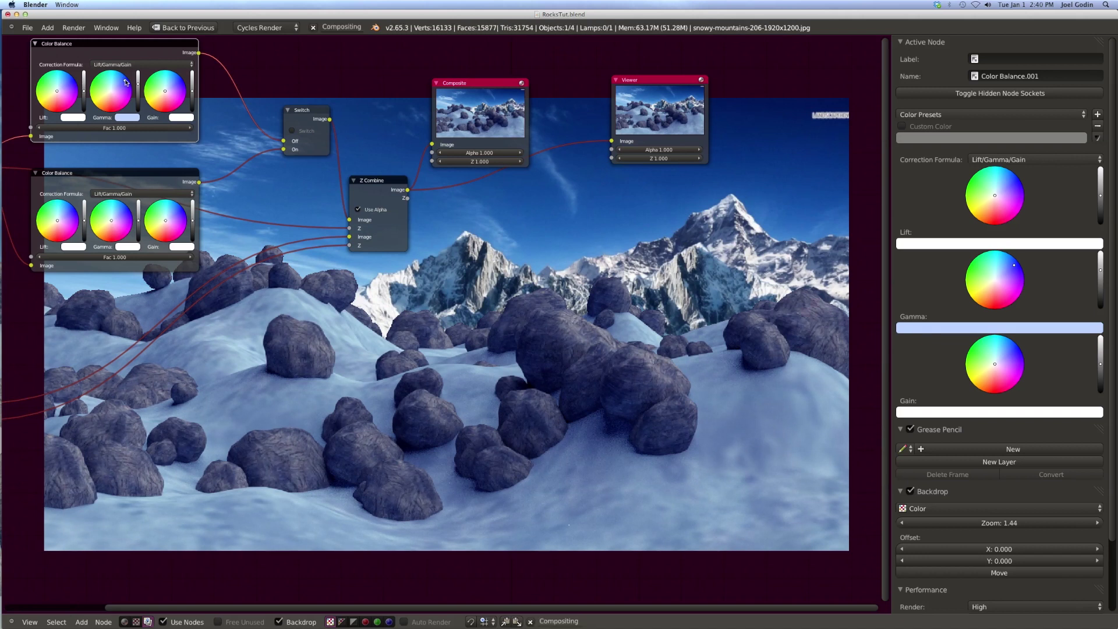
click(117, 80)
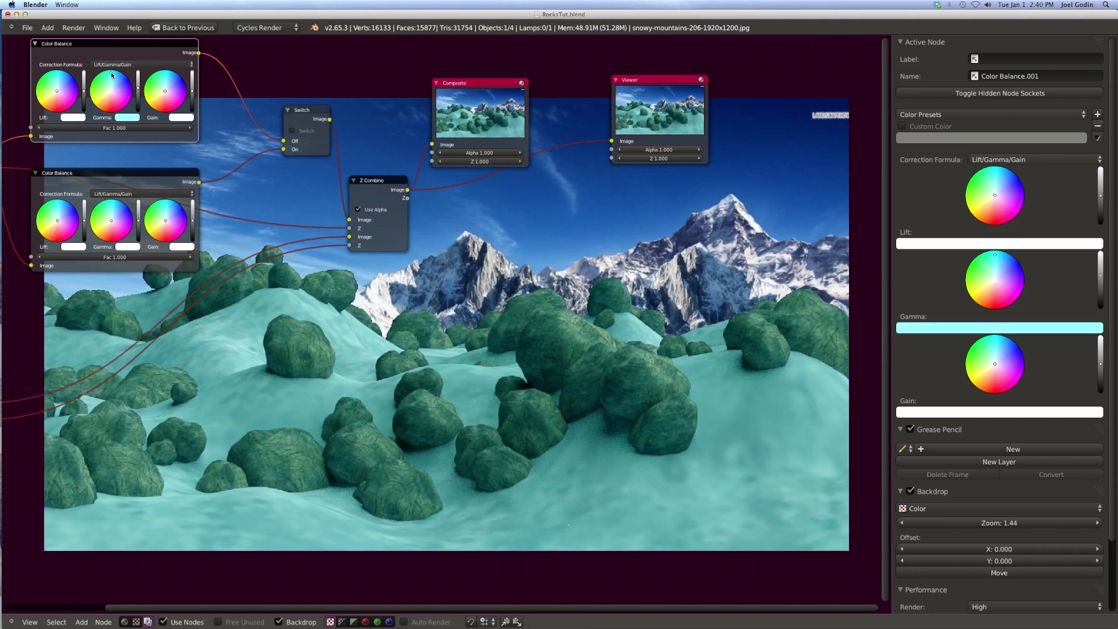
drag(112, 75, 117, 84)
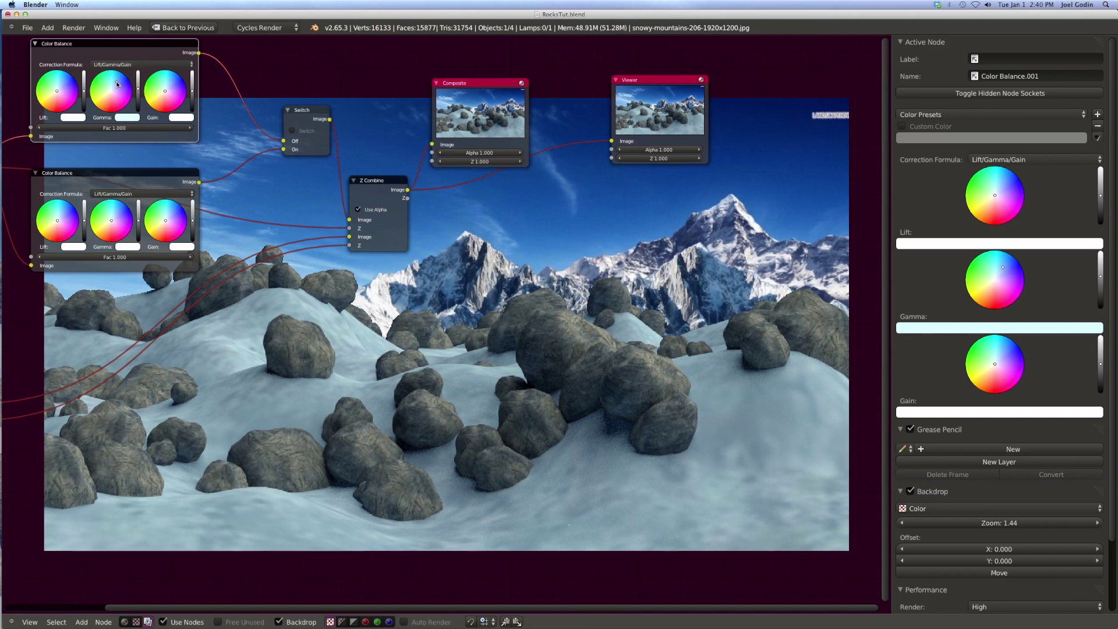
drag(117, 84, 119, 86)
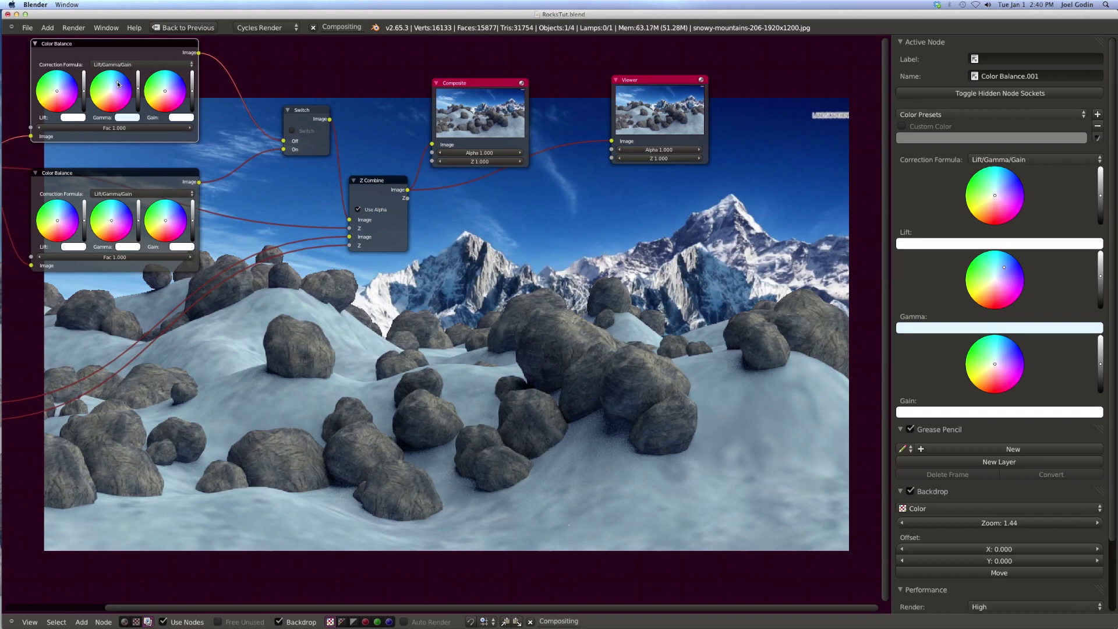
drag(117, 85, 121, 84)
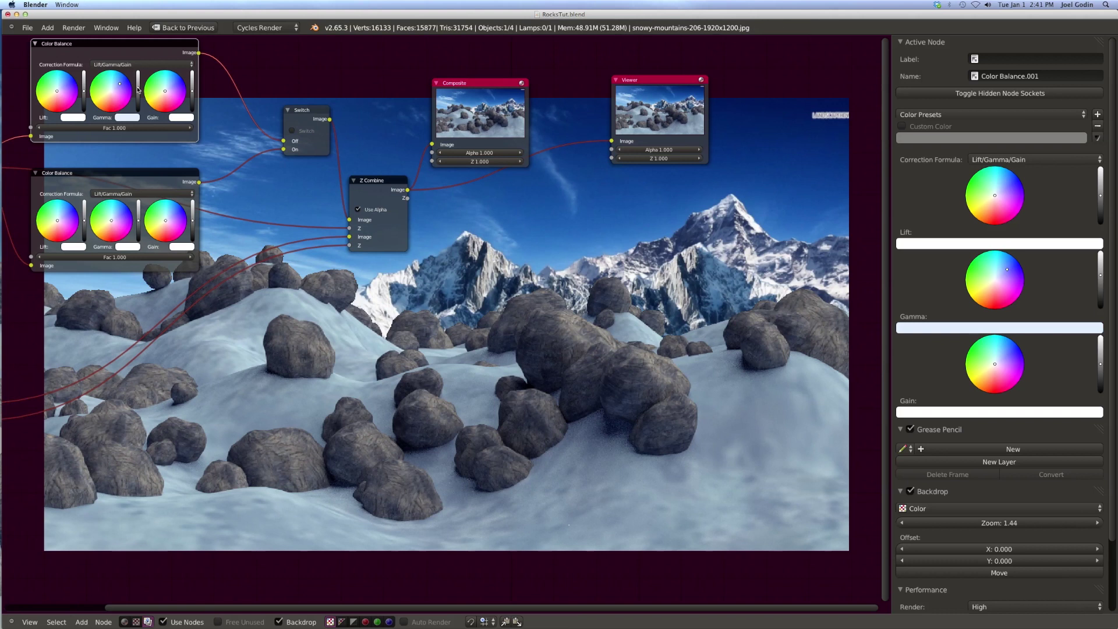
drag(139, 89, 138, 86)
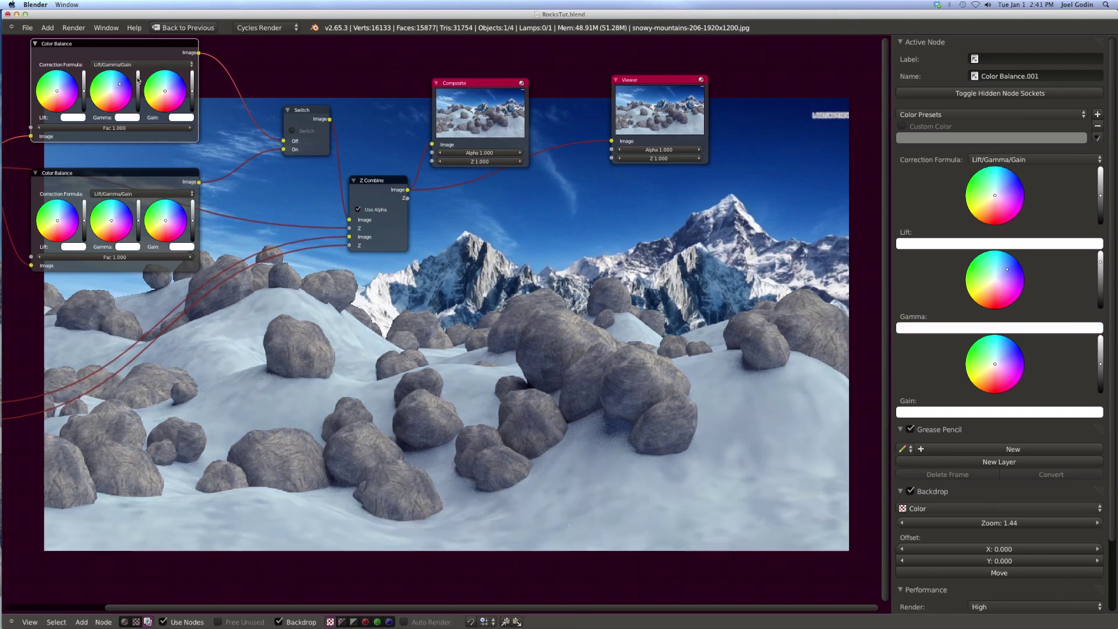
click(138, 80)
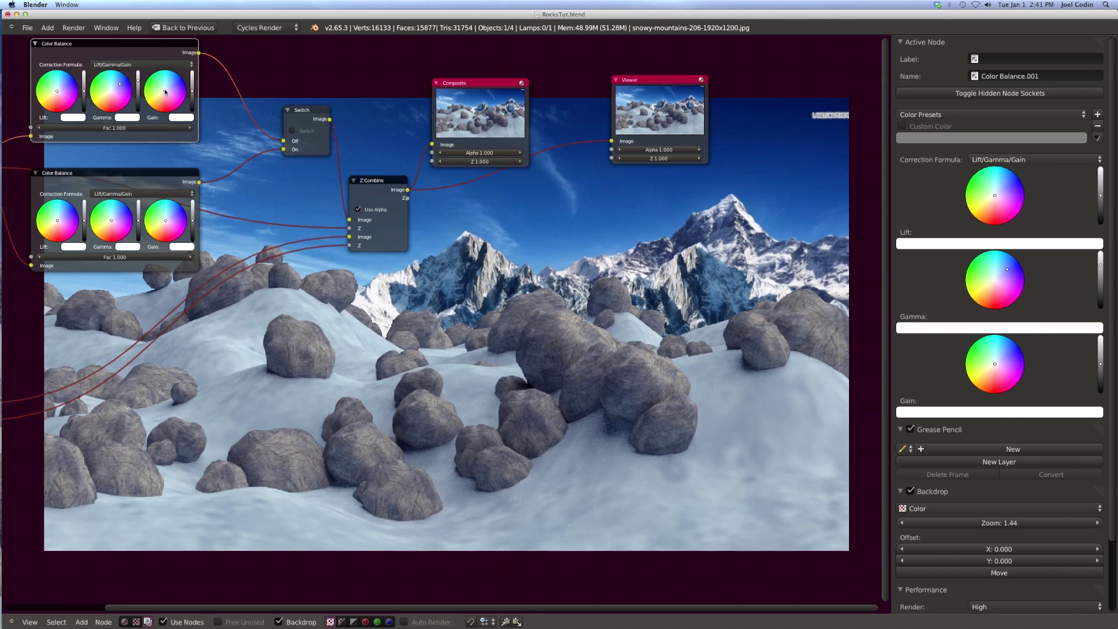
Shift the top Color Balance Gain wheel tint toward cool blue so the rocks look neutral grey
mouse_move(166, 93)
mouse_down()
mouse_move(178, 92)
mouse_move(162, 85)
mouse_up()
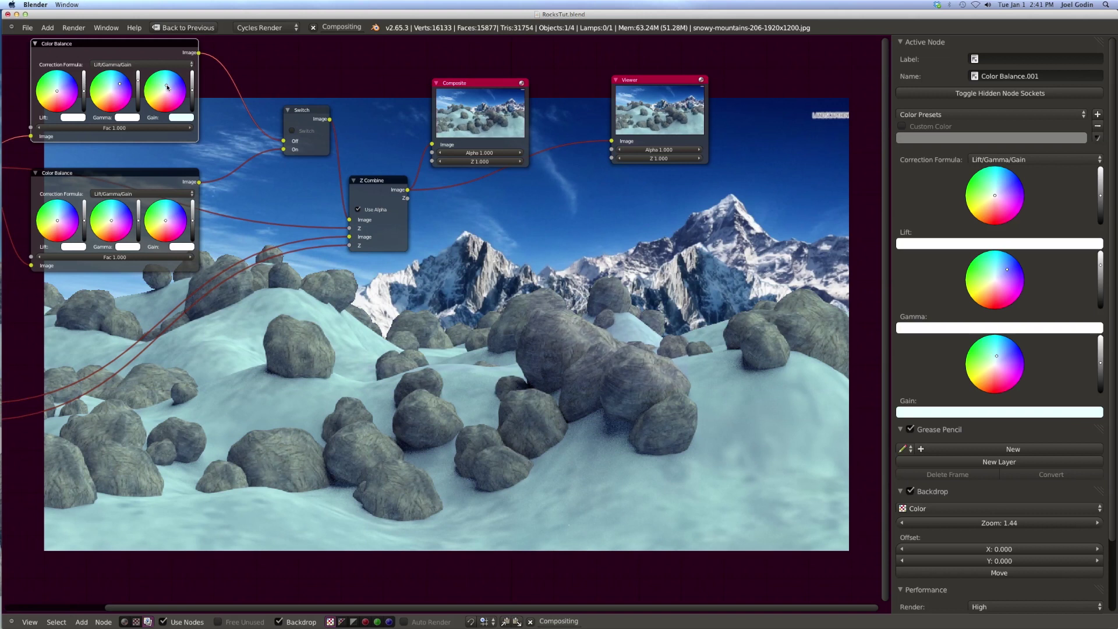
drag(163, 85, 170, 91)
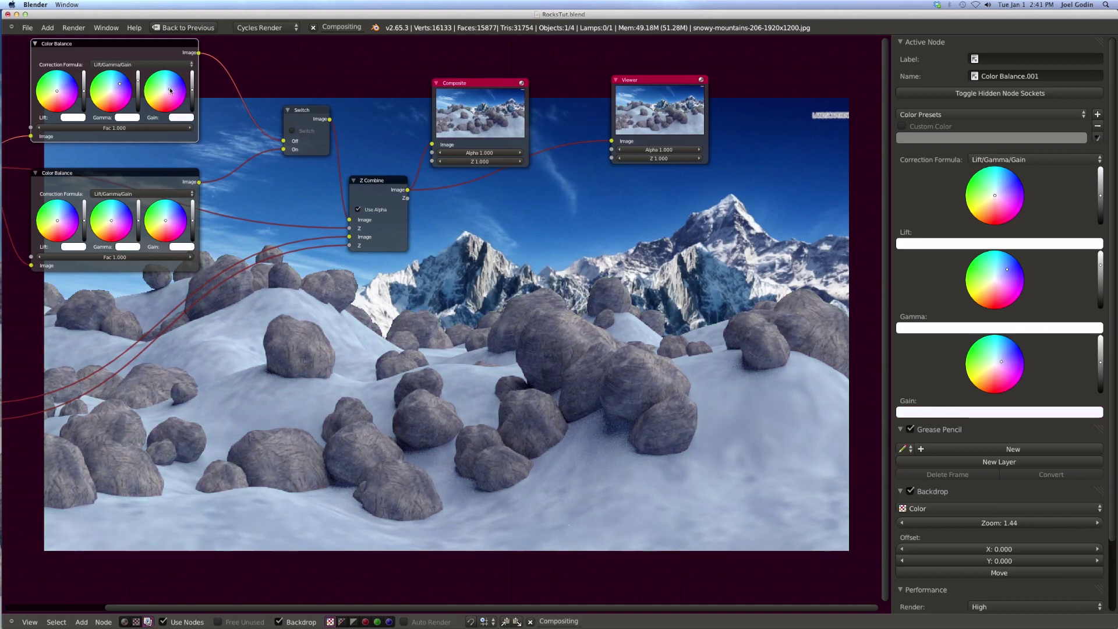
drag(170, 87, 167, 84)
drag(167, 84, 170, 87)
drag(169, 87, 191, 87)
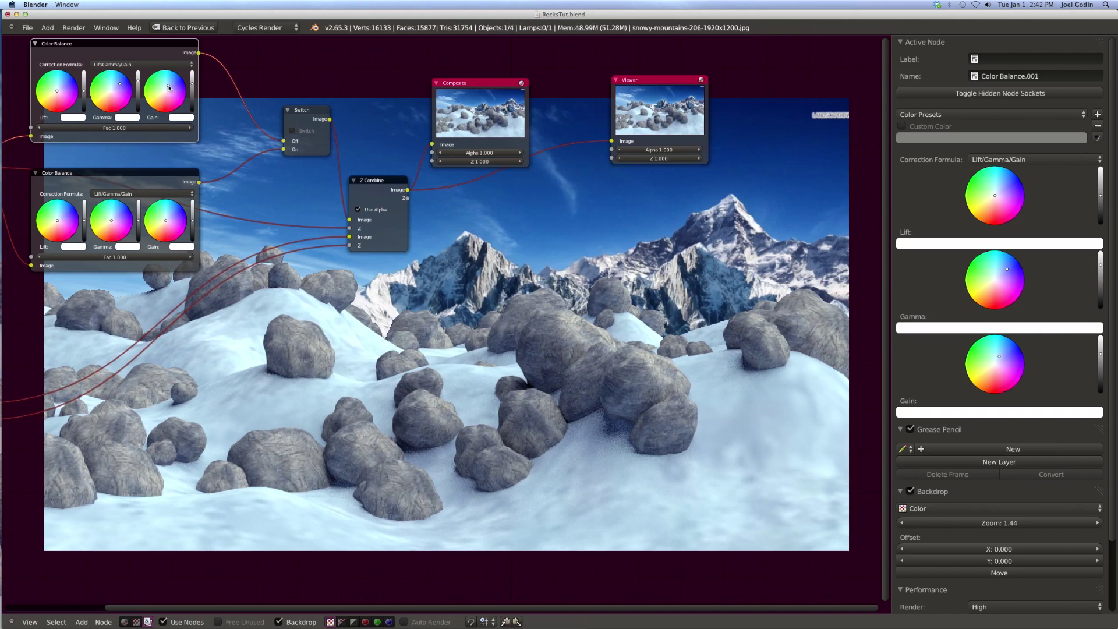
drag(168, 89, 178, 93)
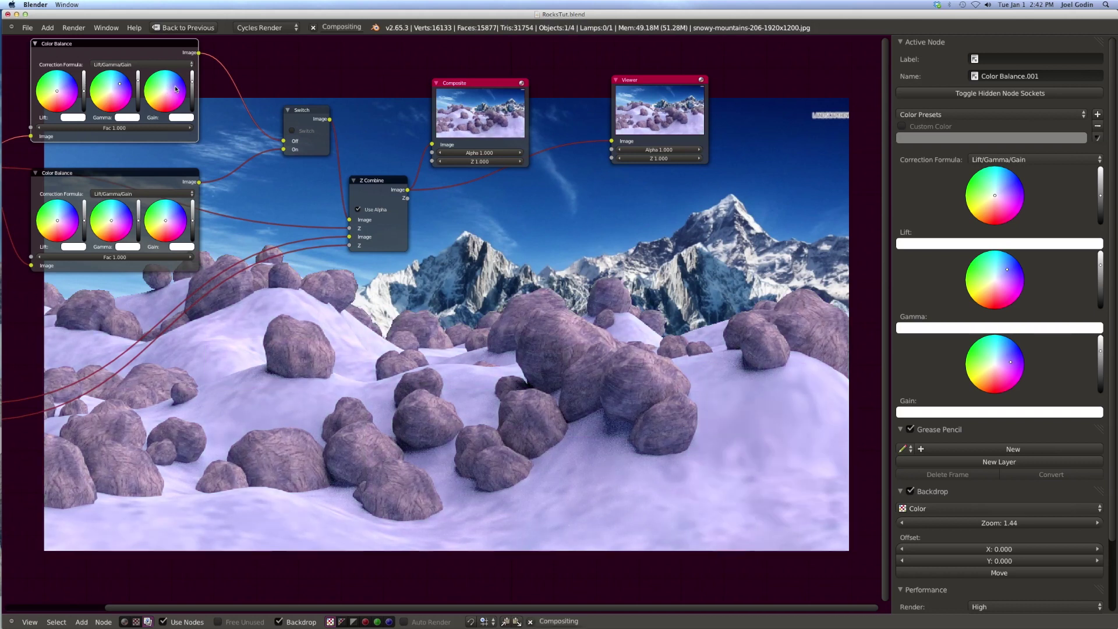
drag(178, 93, 172, 88)
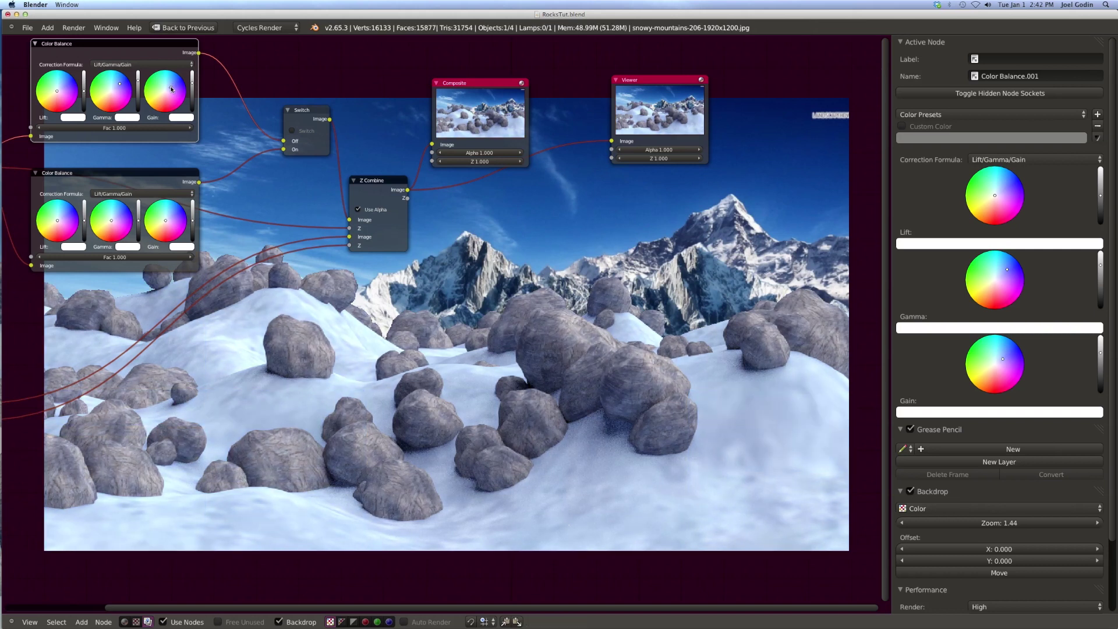
drag(172, 88, 168, 89)
Raise the Gain value to brighten the snow and nudge the gain tint slightly right
click(191, 87)
drag(192, 87, 196, 82)
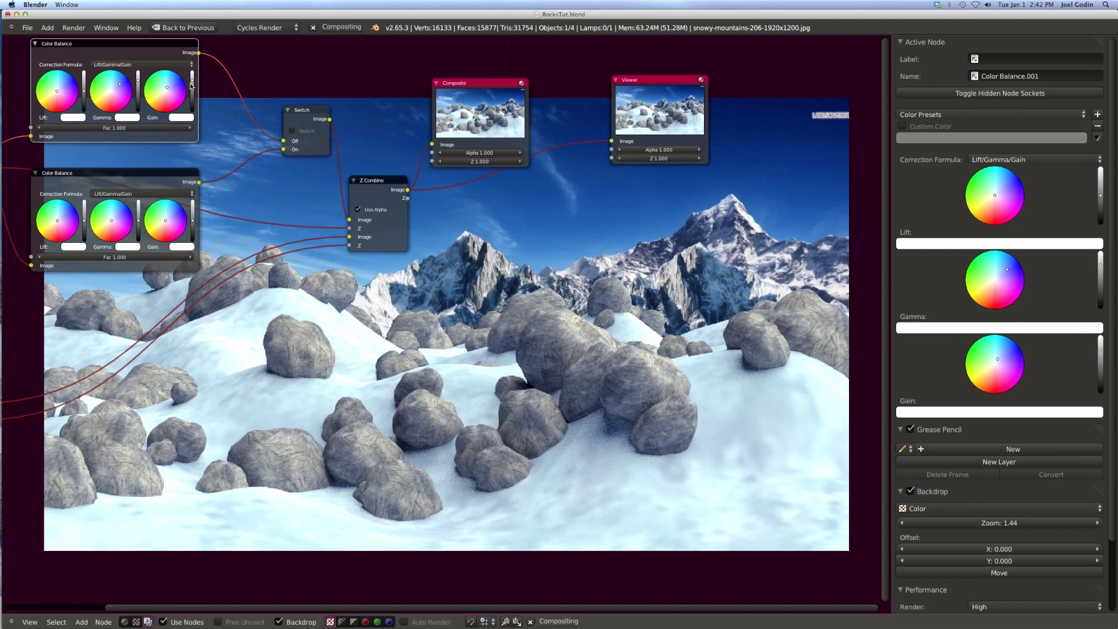
drag(159, 97, 167, 92)
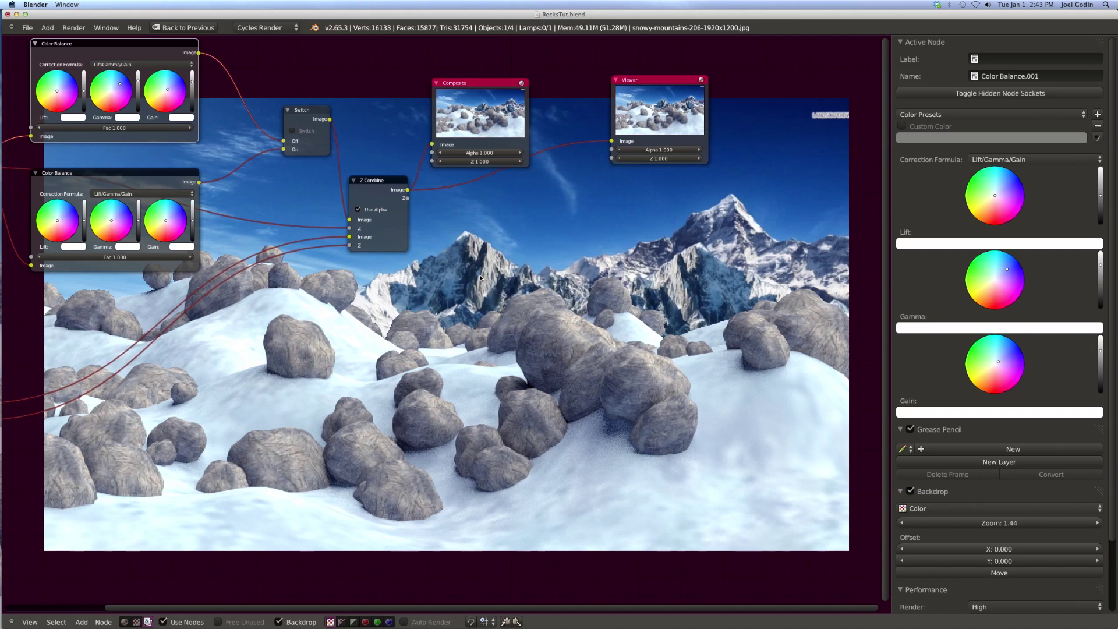
Tint the Lift wheel toward blue-purple so the rocks look greyer
click(56, 92)
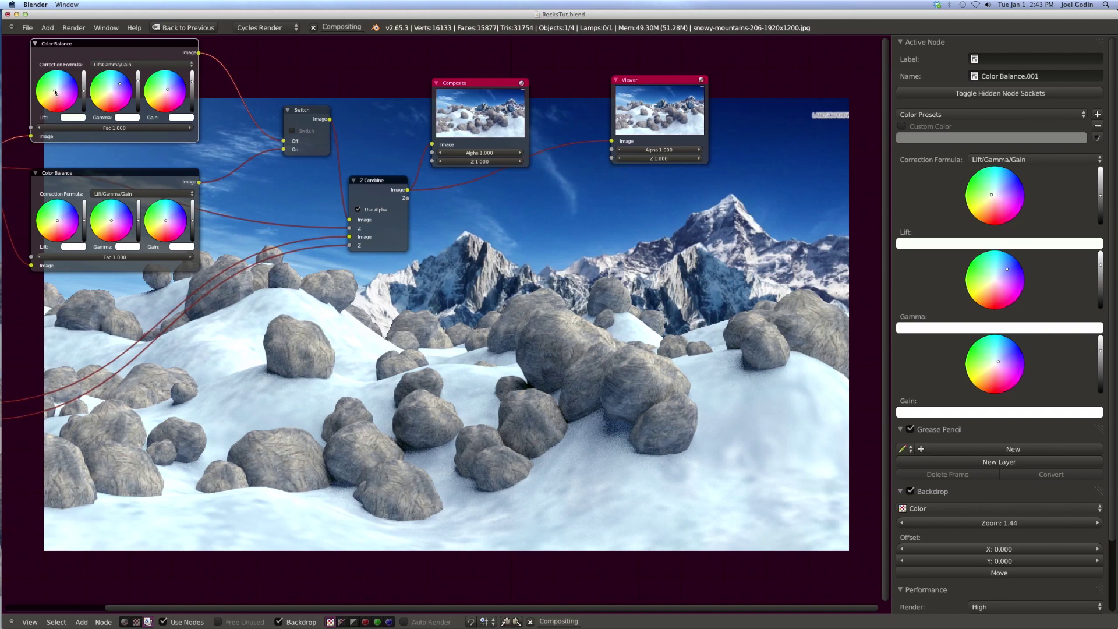
click(59, 91)
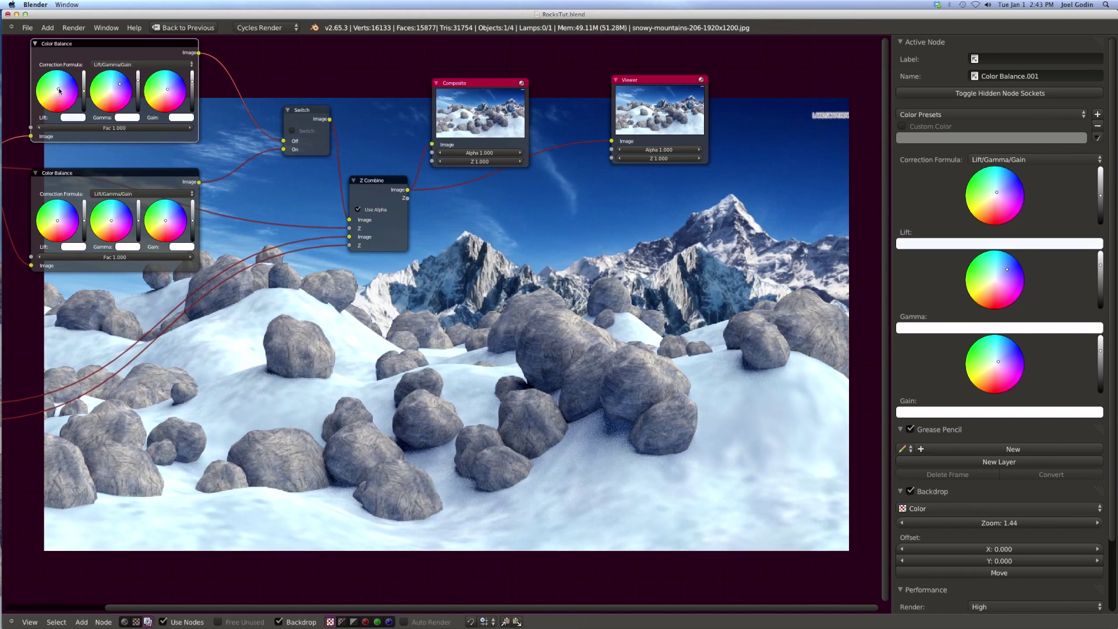
click(60, 91)
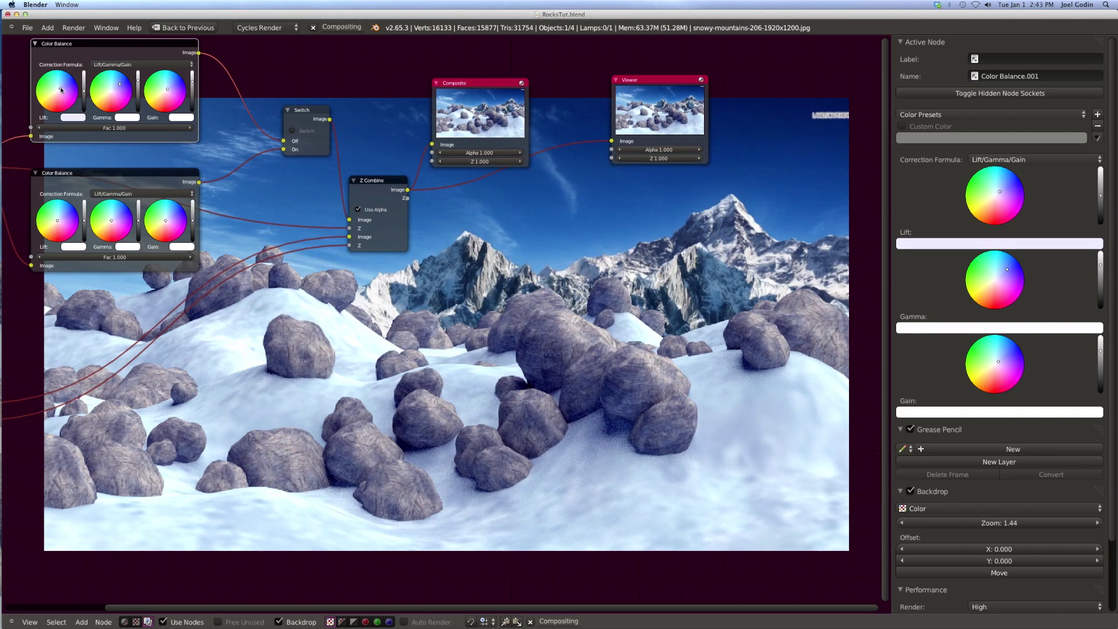
click(58, 92)
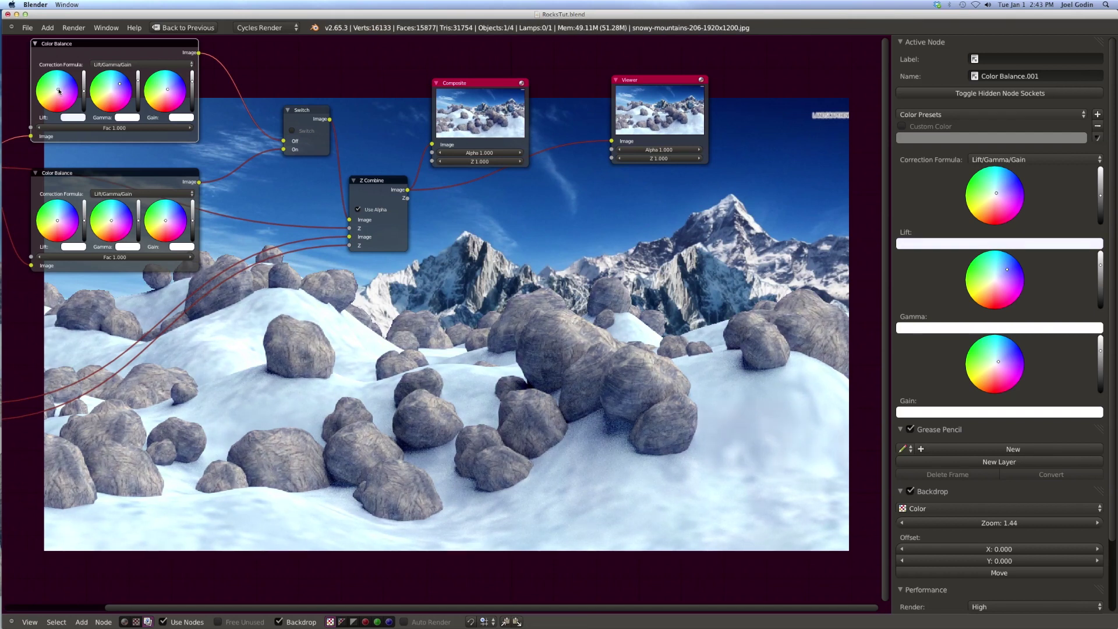
click(60, 92)
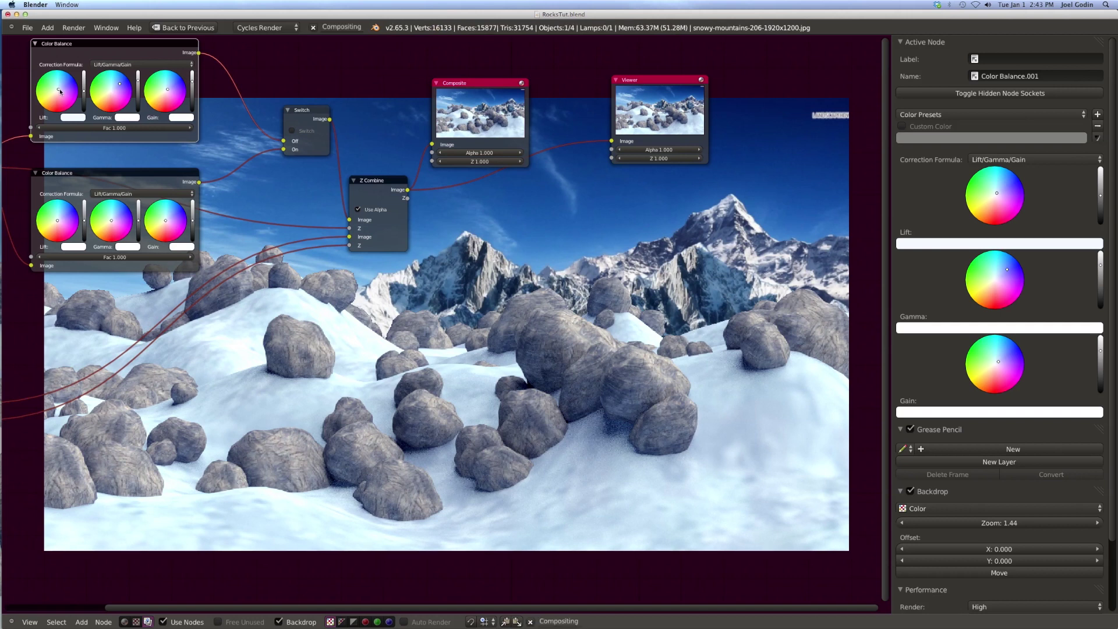
click(59, 91)
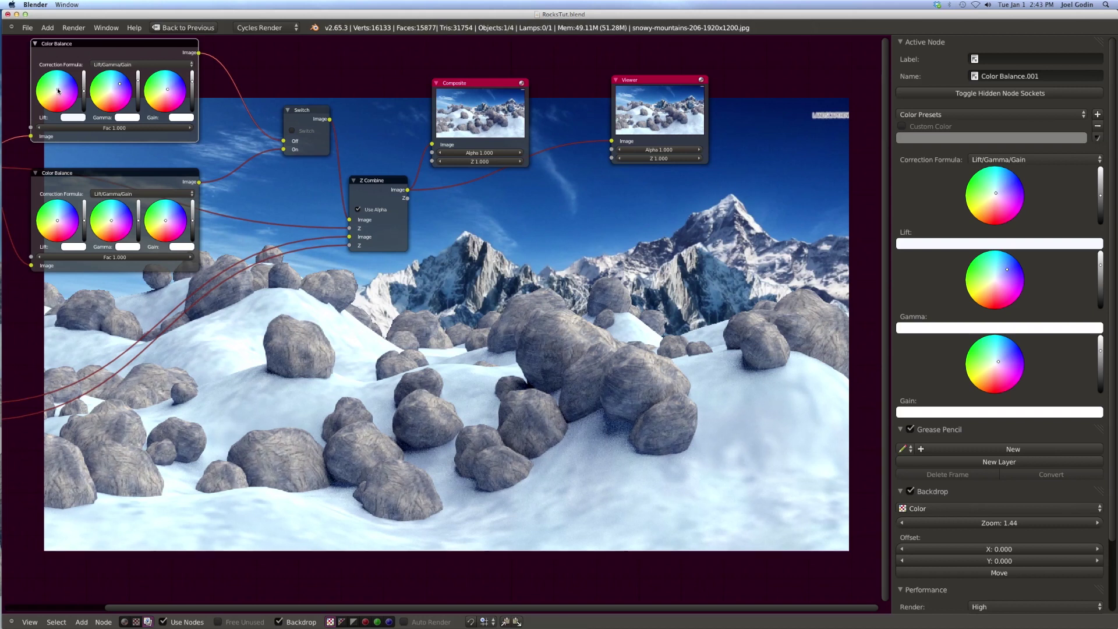
drag(58, 91, 58, 92)
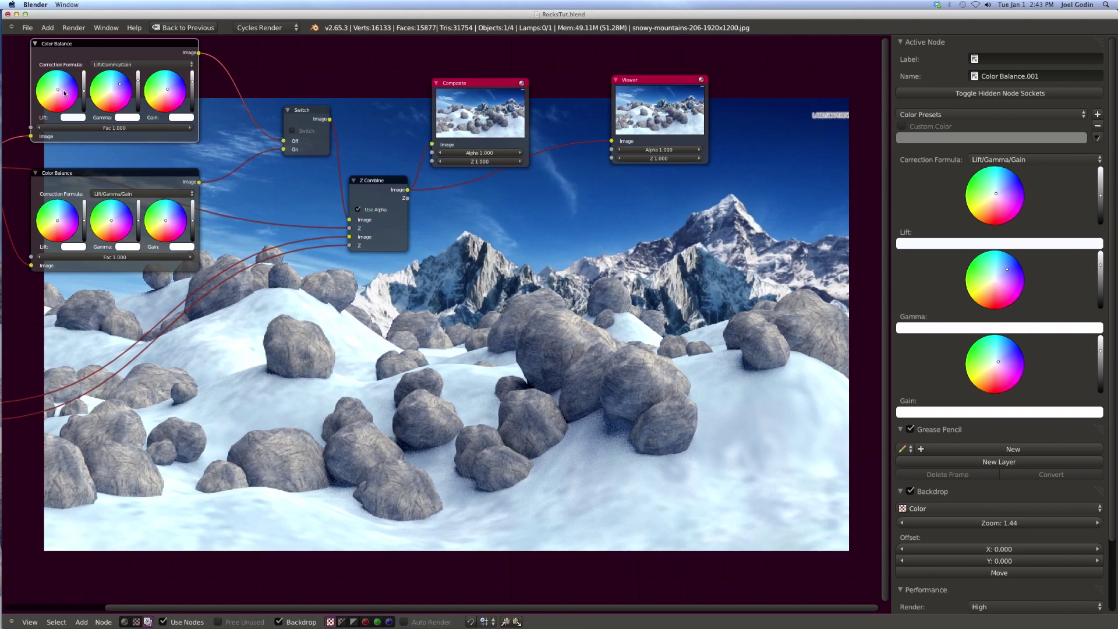
Adjust the Gamma wheel tint so the rocks turn from purplish to grey
click(120, 86)
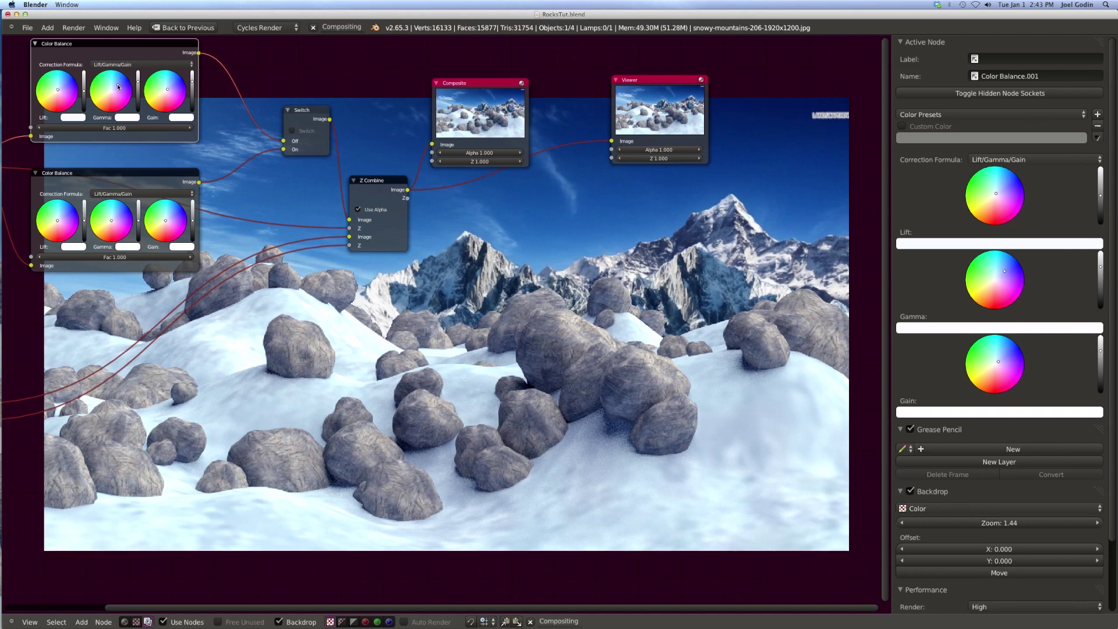
click(116, 85)
drag(116, 85, 122, 85)
drag(126, 81, 123, 81)
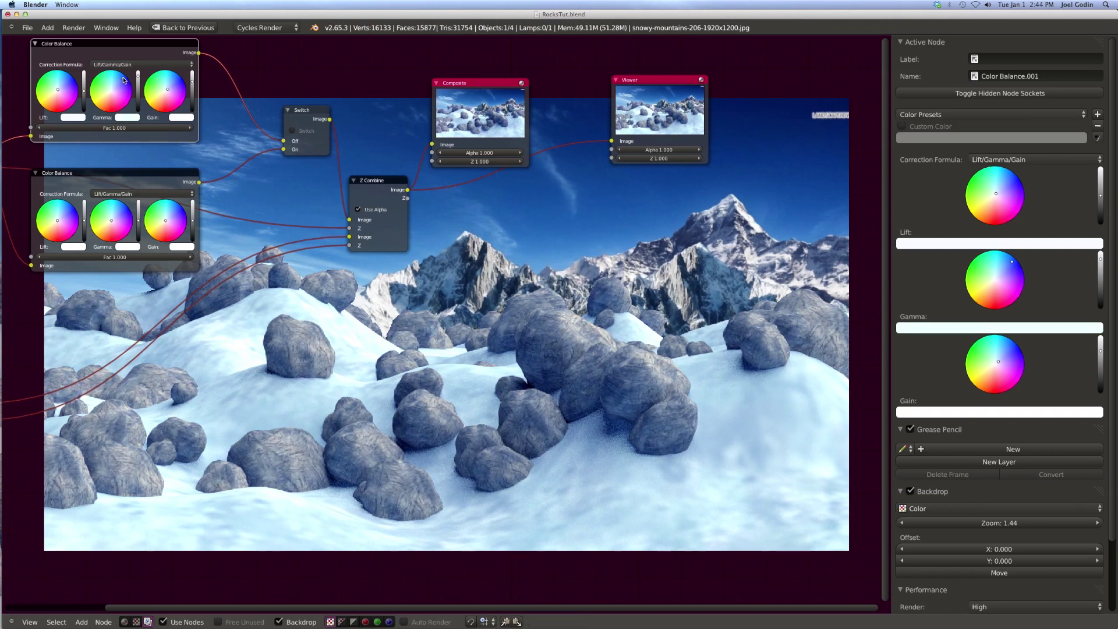
drag(124, 80, 122, 80)
Fine-tune the gamma, gain and lift brightness values and the gain tint
click(139, 79)
drag(169, 91, 168, 92)
click(193, 83)
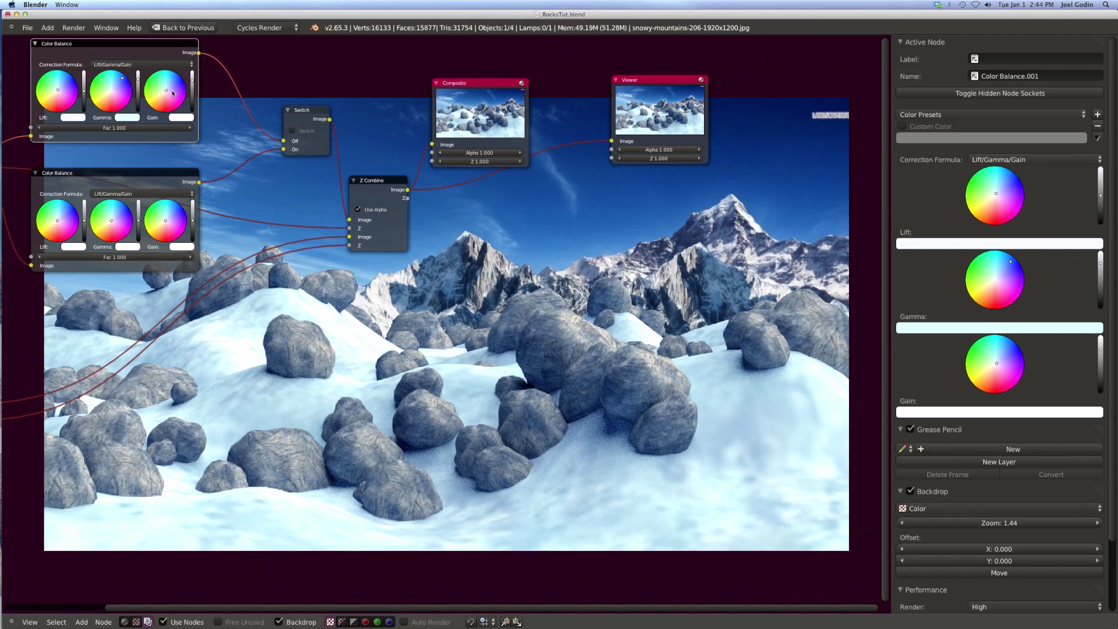
click(84, 92)
Toggle the Switch checkbox on, off and on, ending with the original brown rocks, and select the Viewer
click(293, 132)
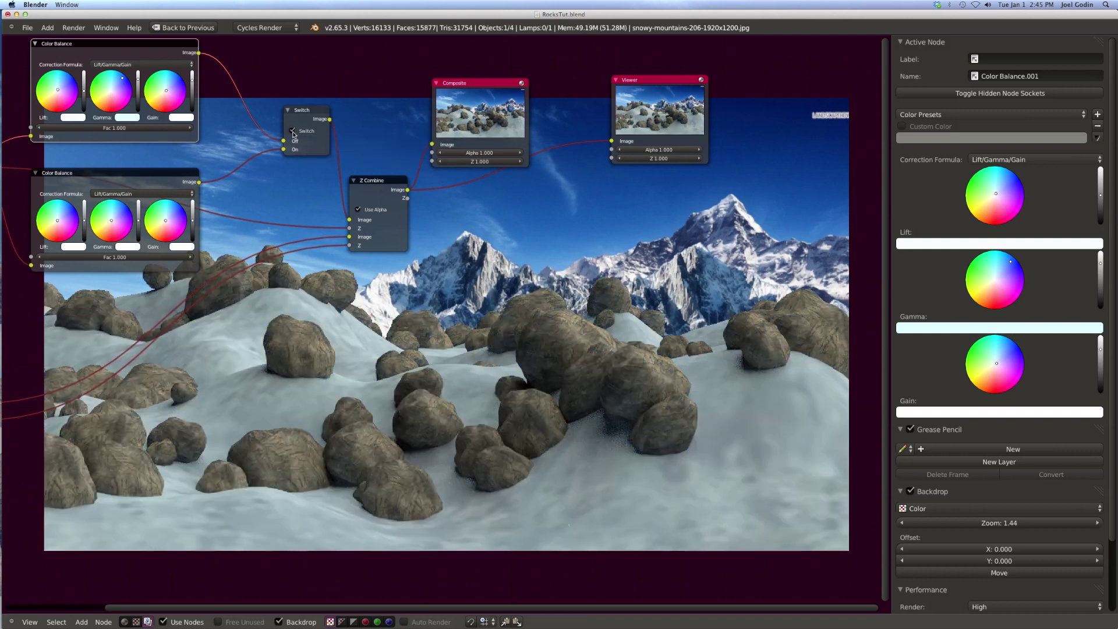
click(293, 132)
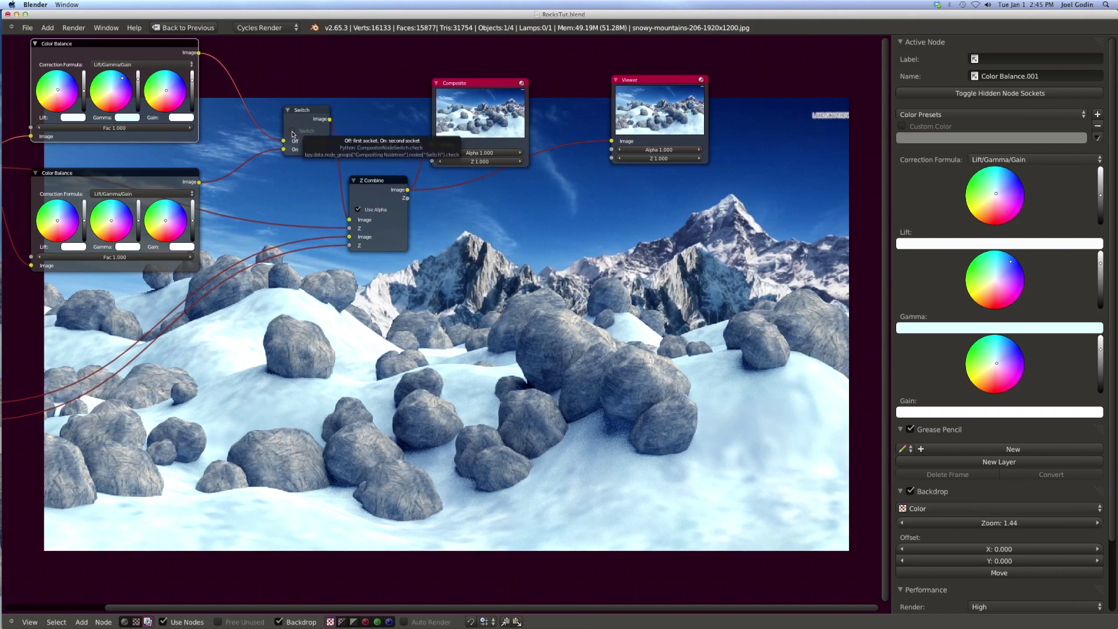
click(293, 132)
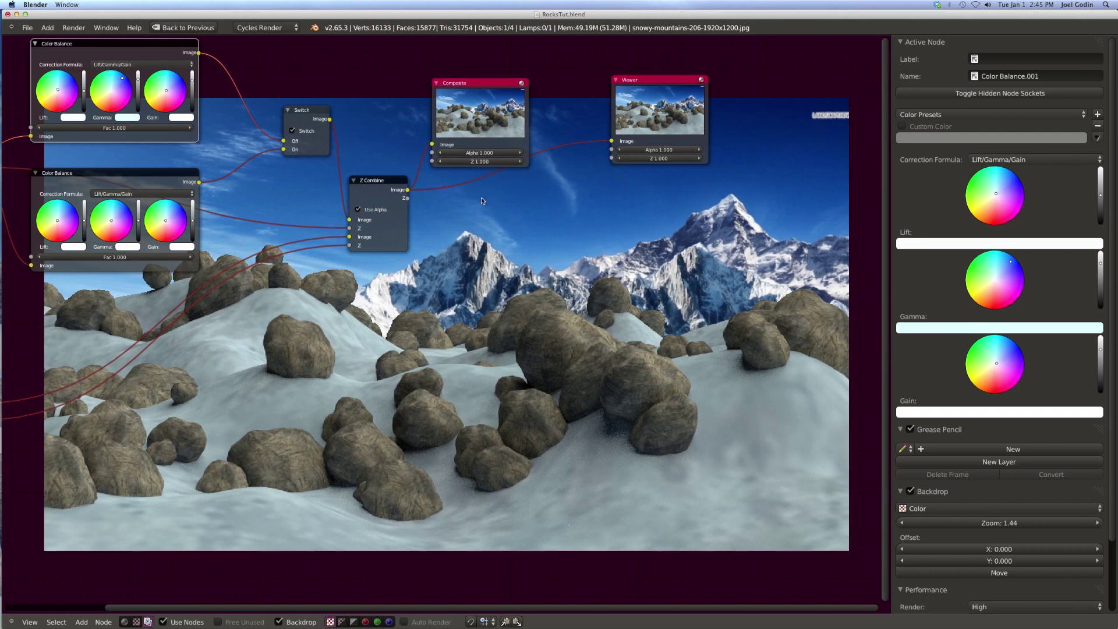
click(649, 82)
Move the Viewer node down-left and place a duplicate Viewer below it
drag(653, 95, 636, 123)
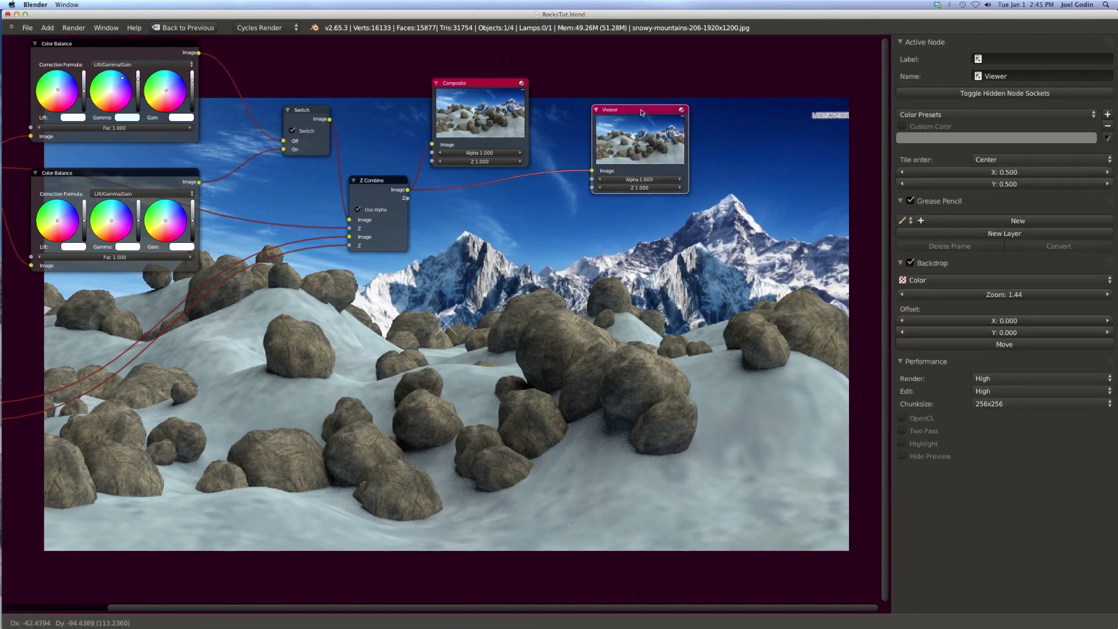
key(shift+d)
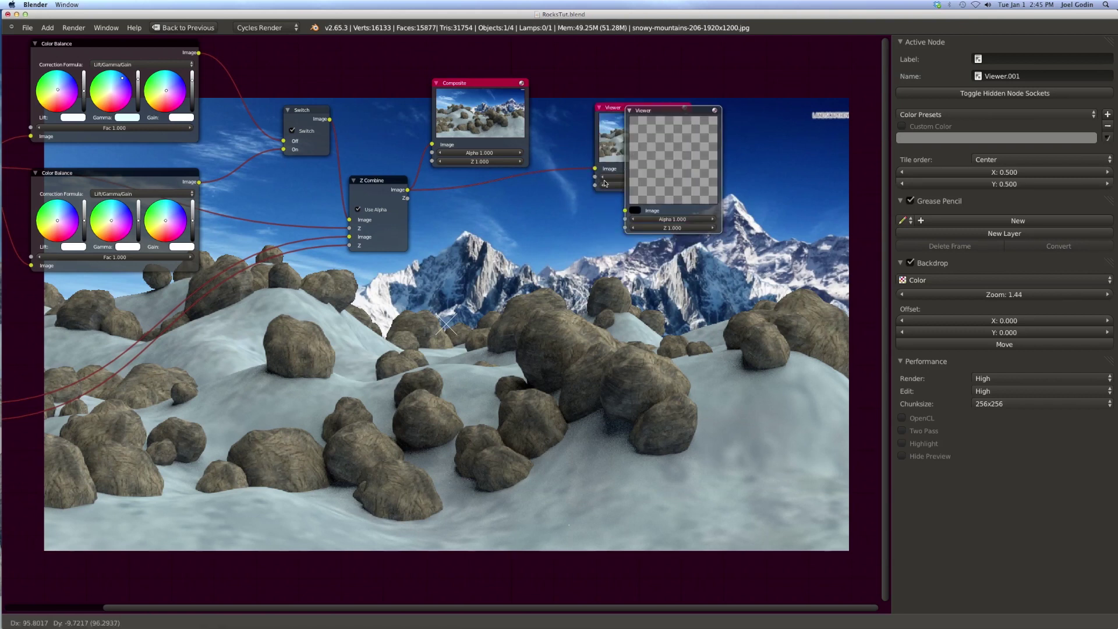
click(588, 256)
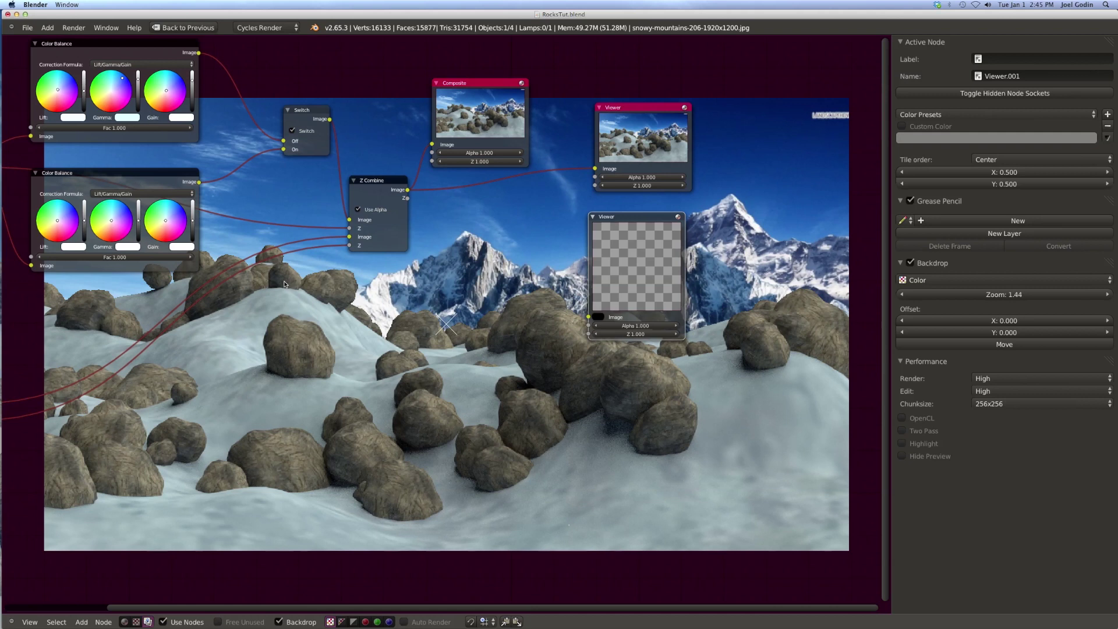
Add an Output > Split Viewer node, move it right, and shift the duplicate Viewer left
key(shift+a)
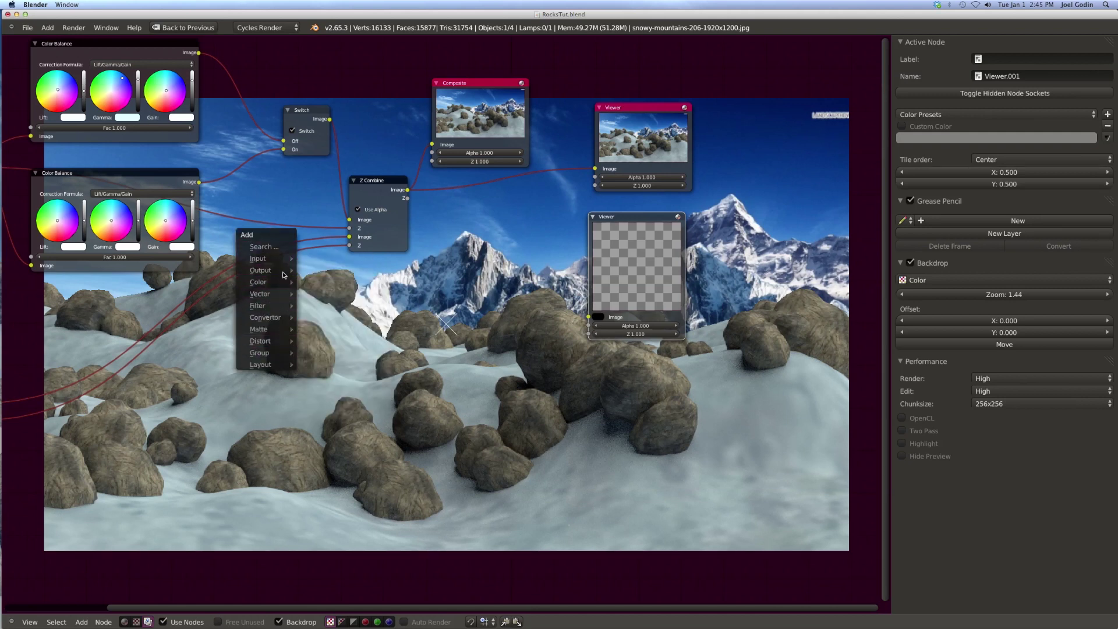
mouse_move(282, 273)
click(327, 294)
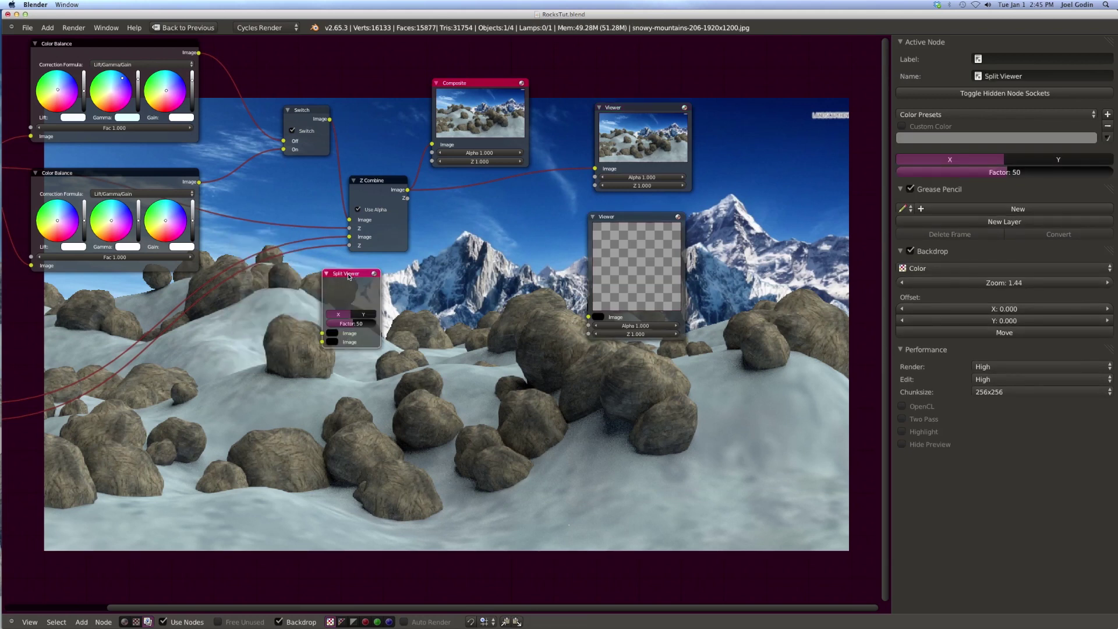
drag(349, 276, 534, 270)
mouse_move(634, 217)
mouse_down()
mouse_move(586, 216)
mouse_move(640, 230)
mouse_up()
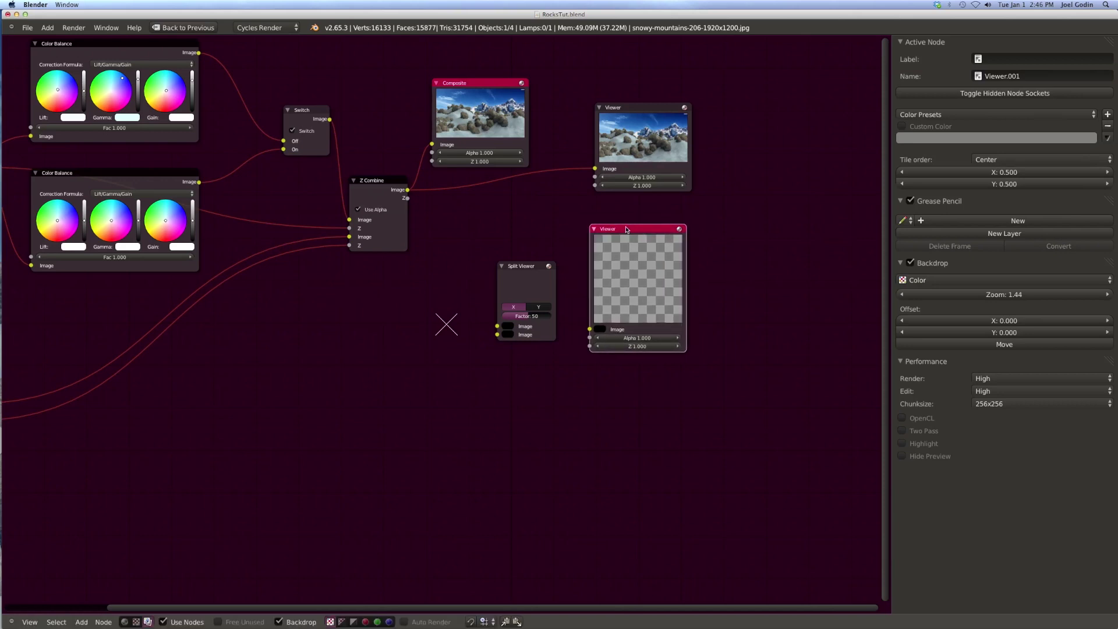
Delete the duplicate Viewer node and move the Split Viewer up and right
key(x)
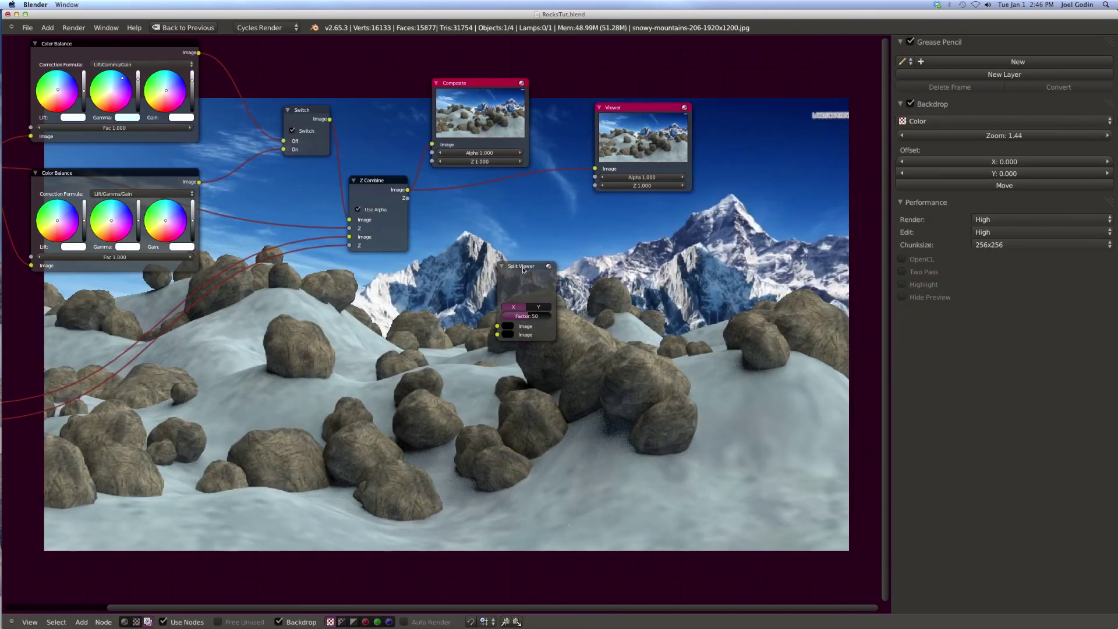
right_click(524, 269)
key(g)
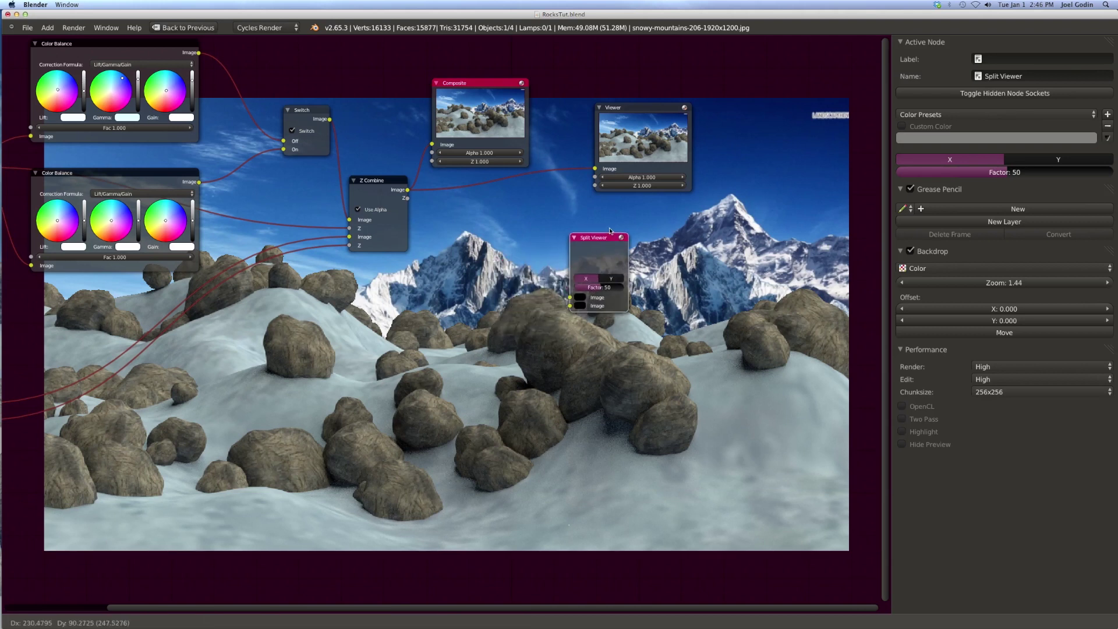
click(613, 212)
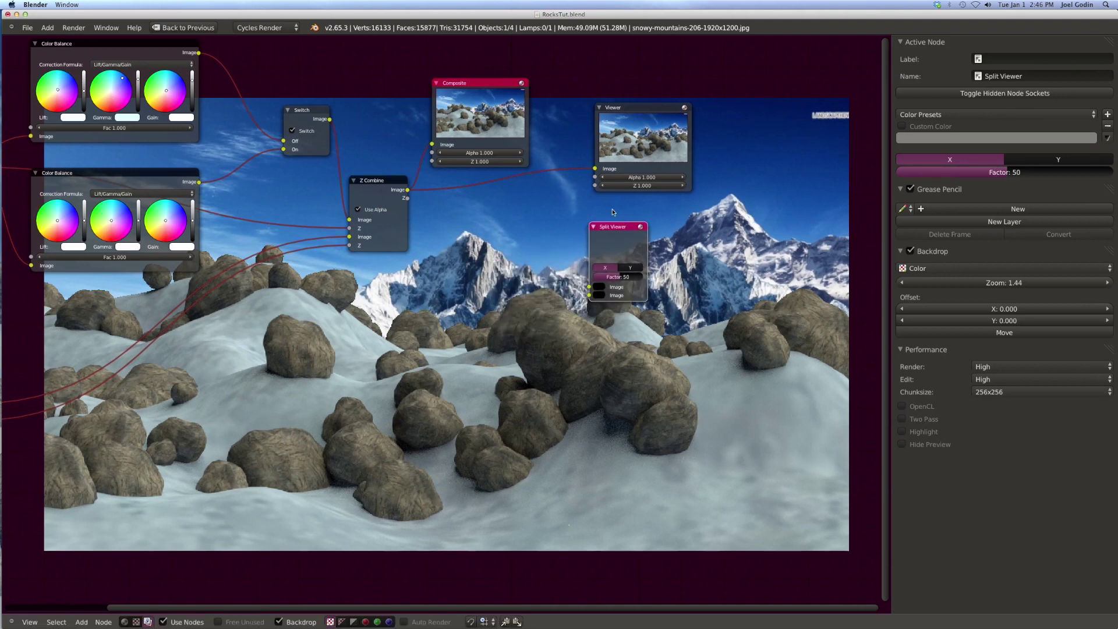
Move the Z Combine node lower and place a duplicate copy above it
right_click(381, 184)
key(g)
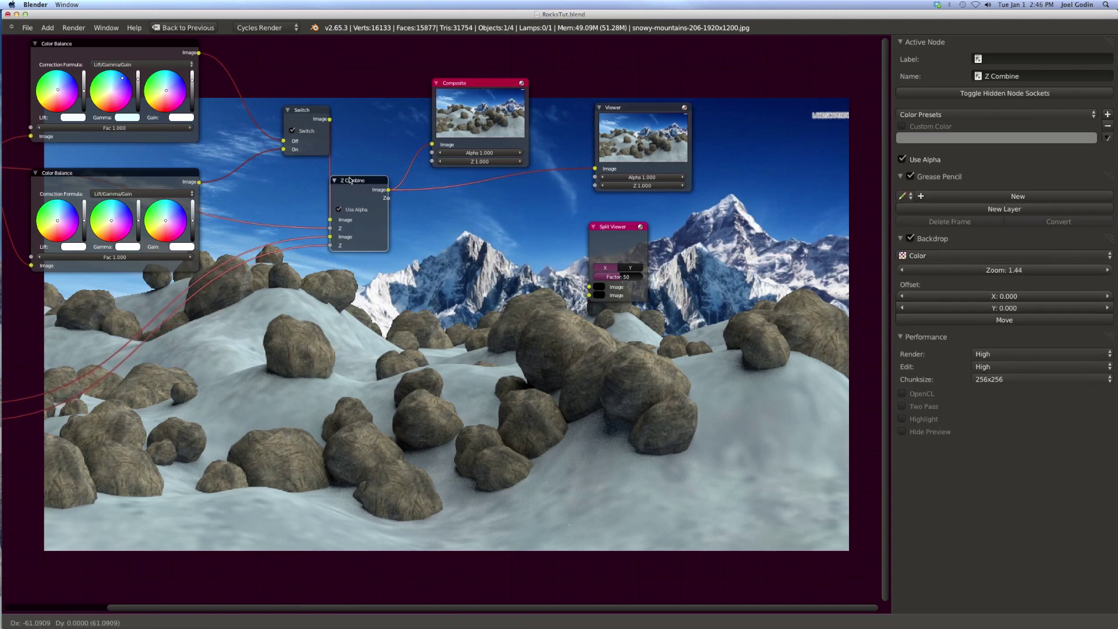
click(365, 160)
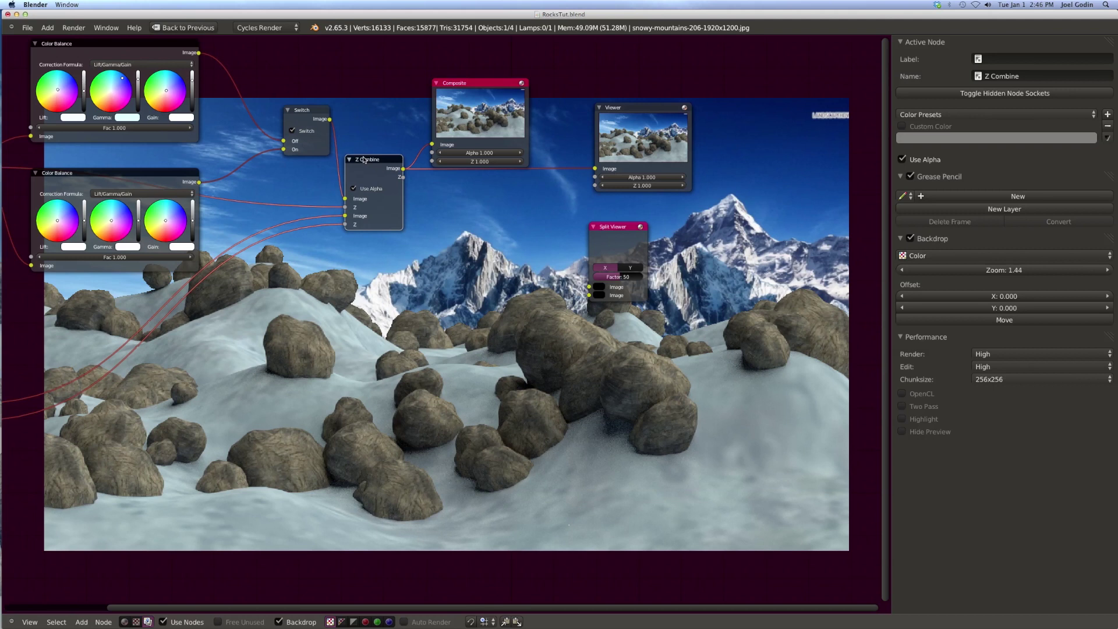
drag(367, 161, 355, 298)
key(shift+d)
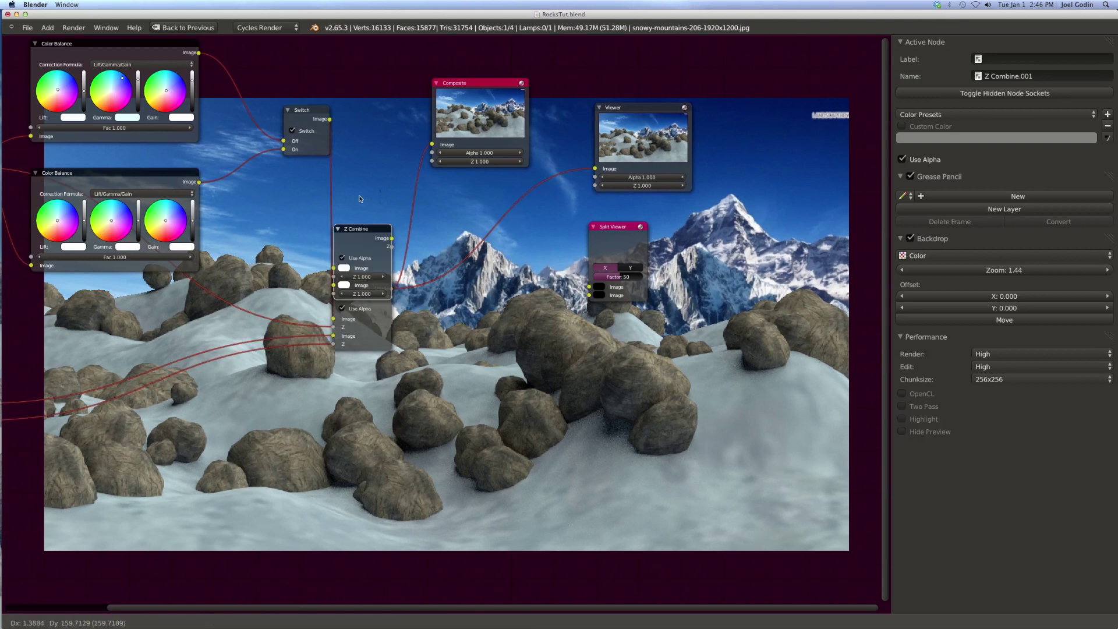
click(361, 169)
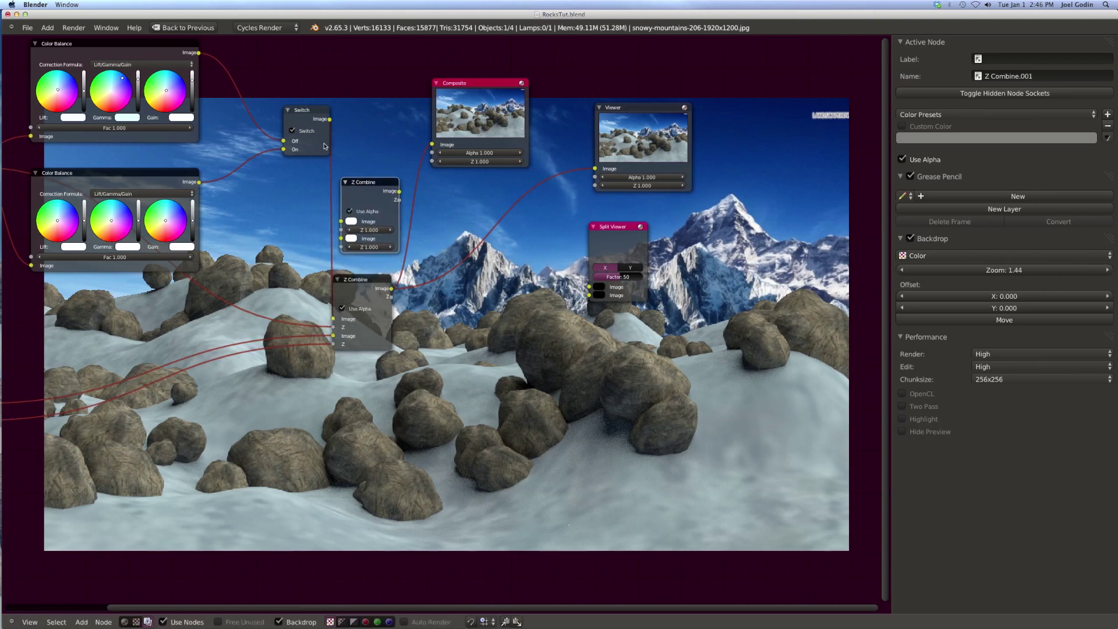
Delete the Switch node and link each Color Balance image into its own Z Combine
click(312, 117)
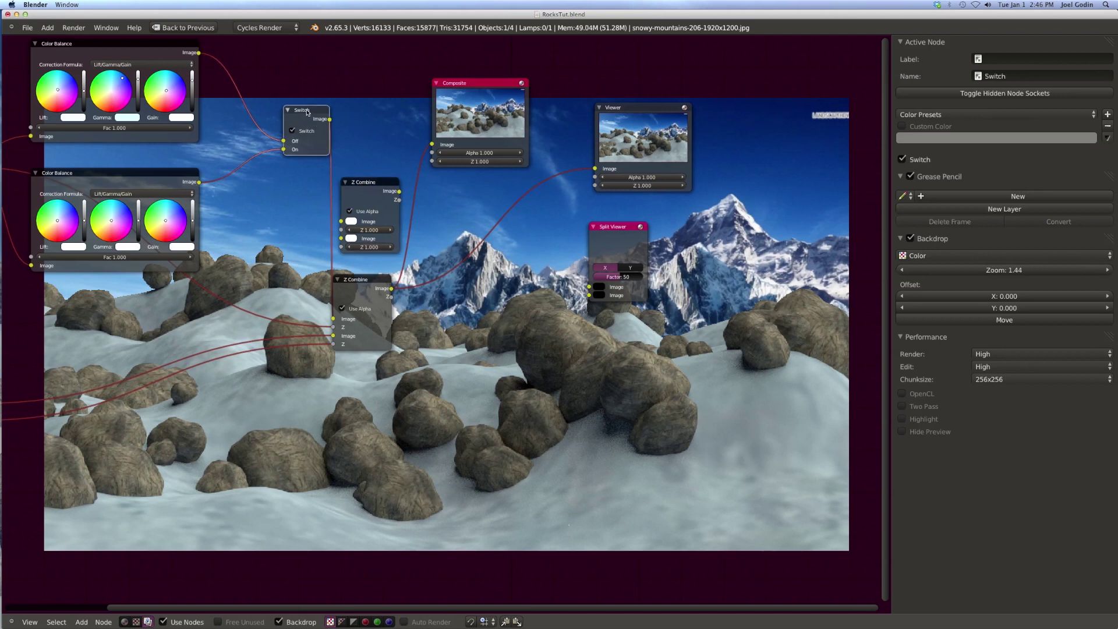
key(x)
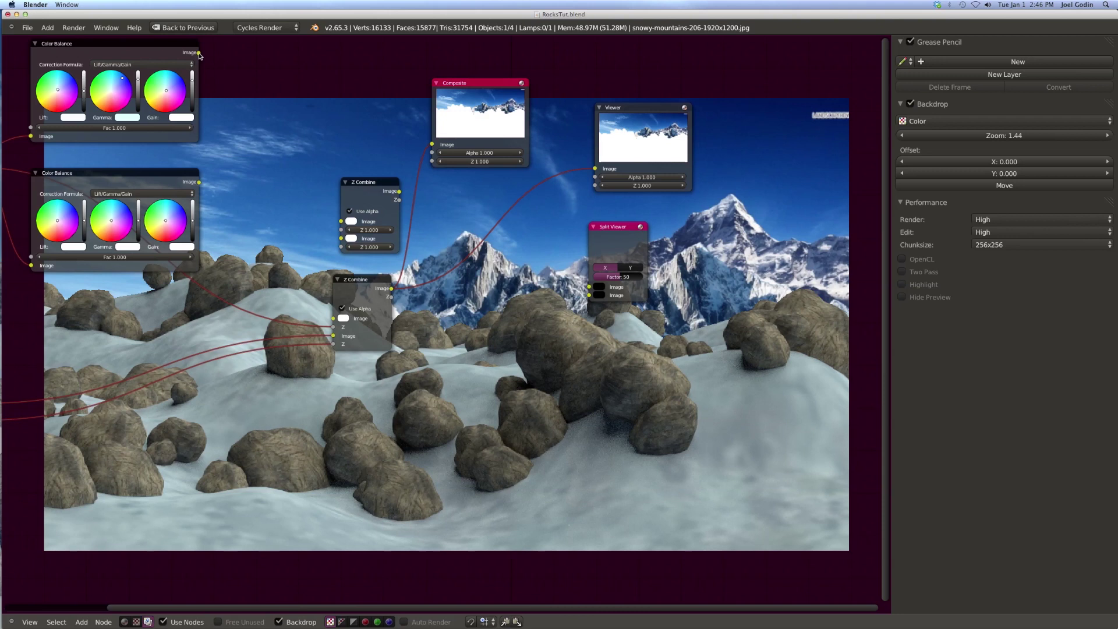
drag(199, 52, 340, 222)
drag(199, 184, 333, 319)
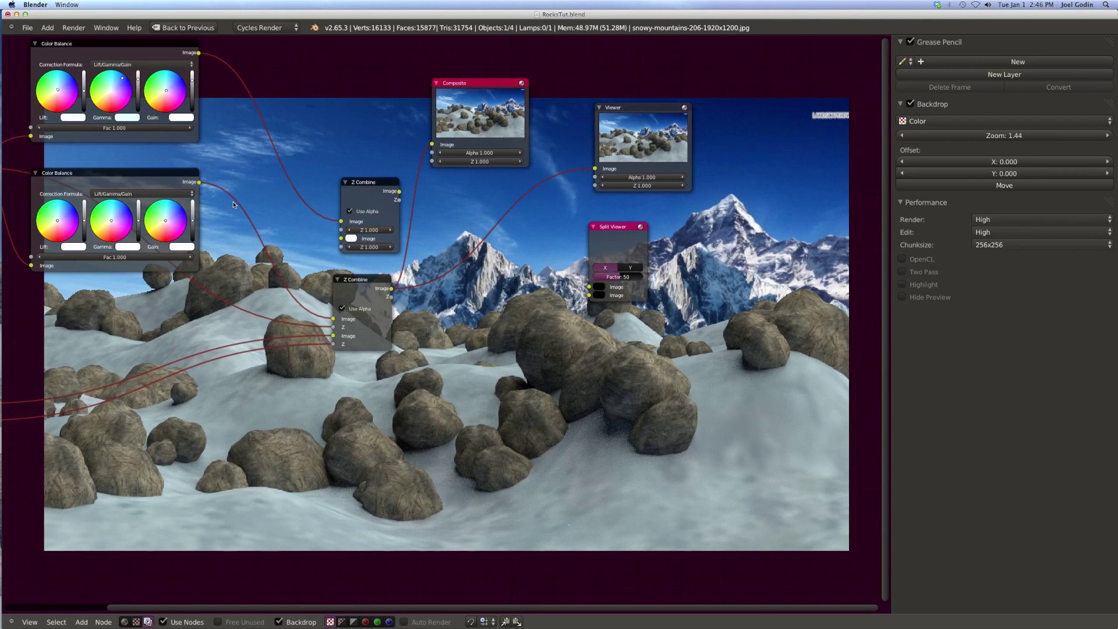
Link the Render Layers image and Z outputs into the Z Combines, feeding the upper one to the Split Viewer
scroll(233, 204, down, 1)
scroll(234, 205, down, 1)
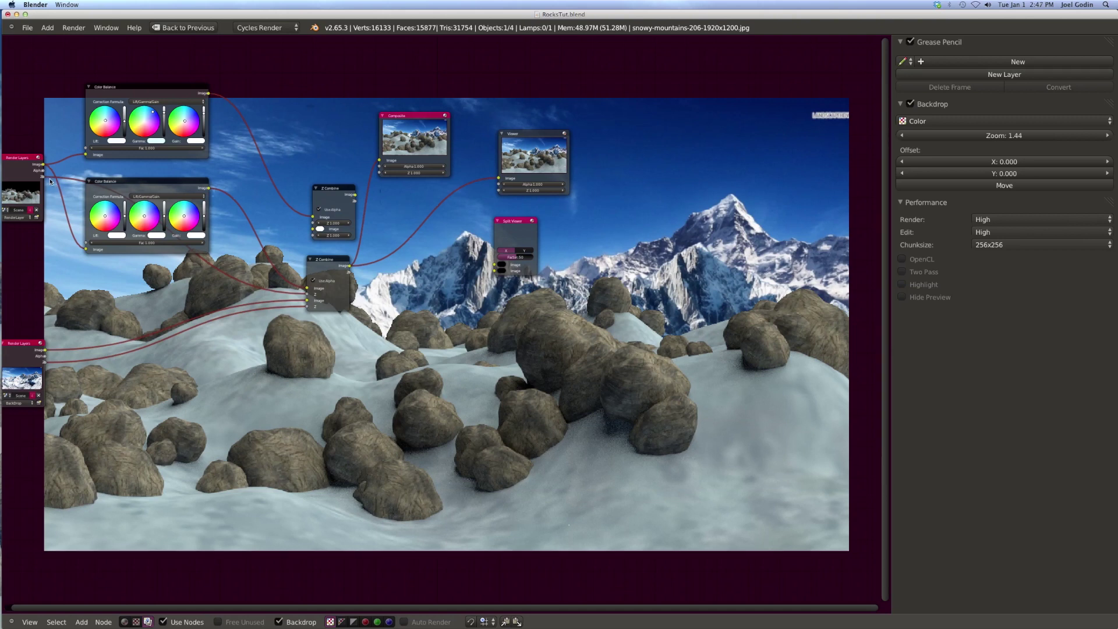
drag(43, 176, 313, 222)
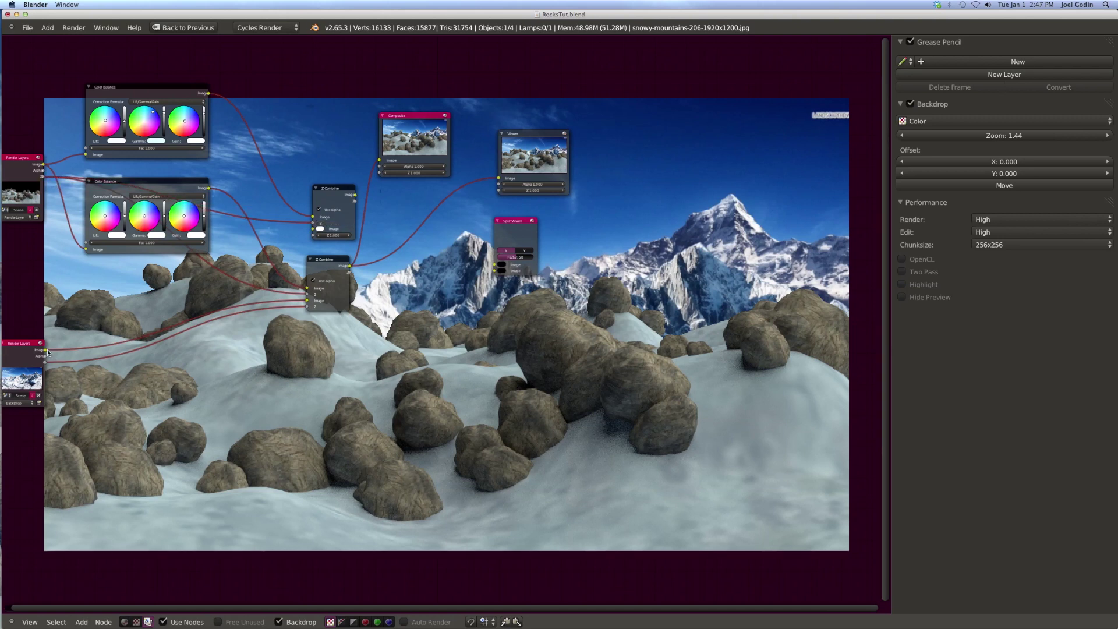
drag(44, 350, 308, 233)
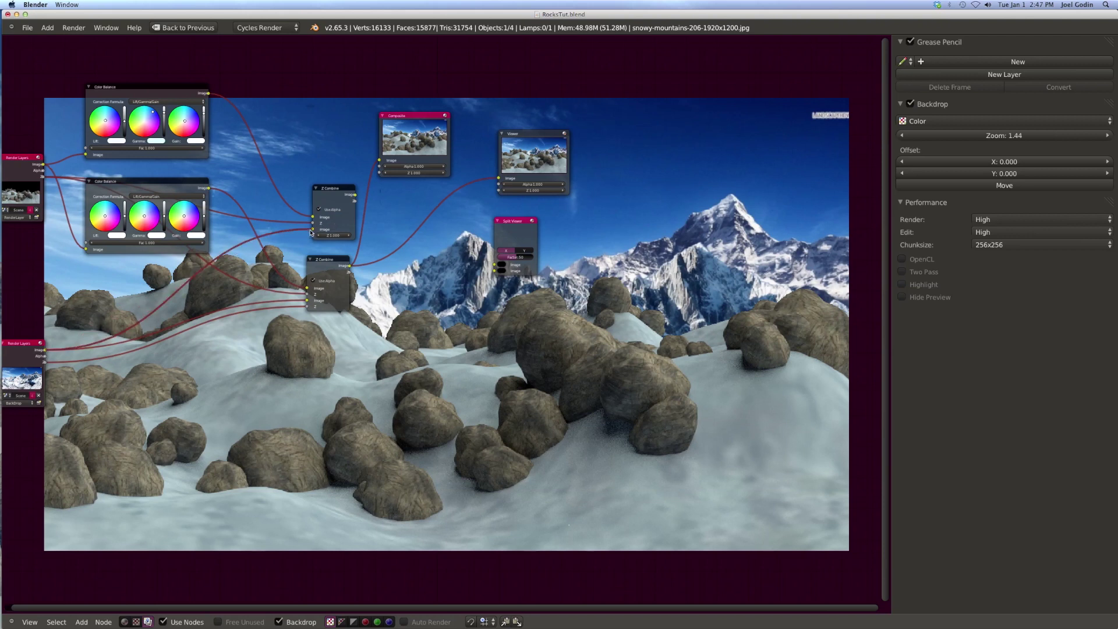
drag(45, 364, 312, 236)
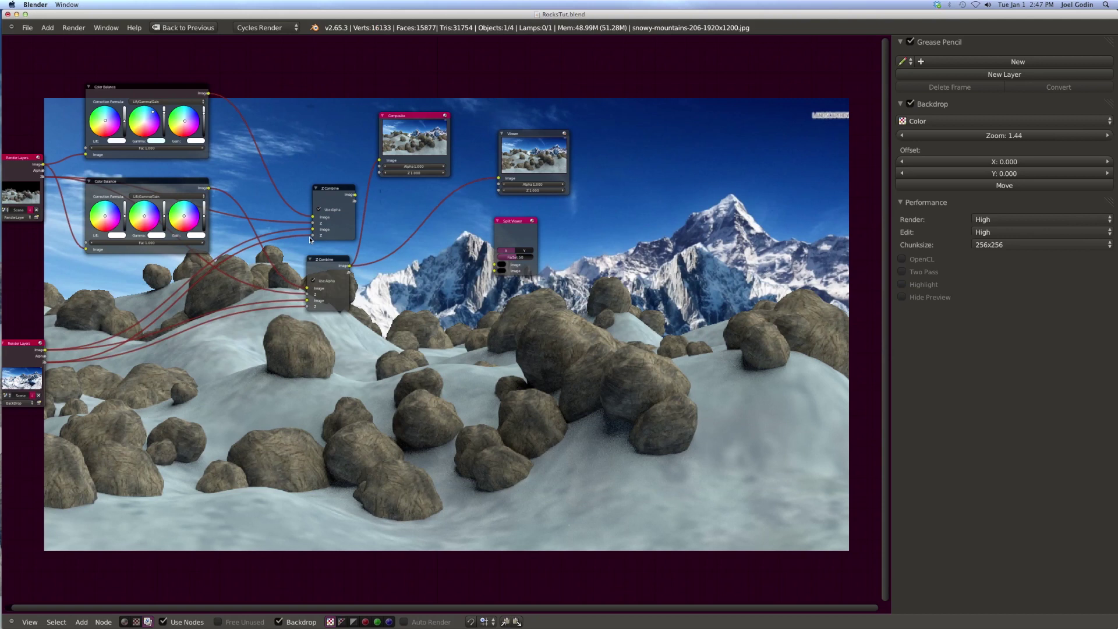
drag(322, 190, 307, 182)
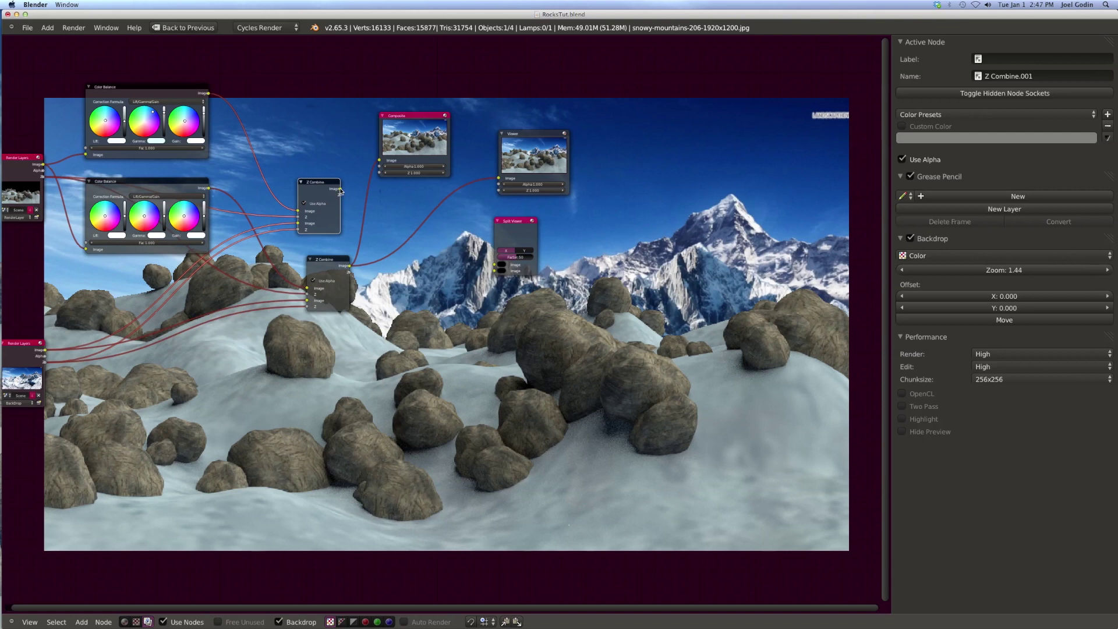
drag(341, 191, 491, 275)
Connect the lower Z Combine result to the Split Viewer and delete the old Viewer node
drag(350, 268, 514, 282)
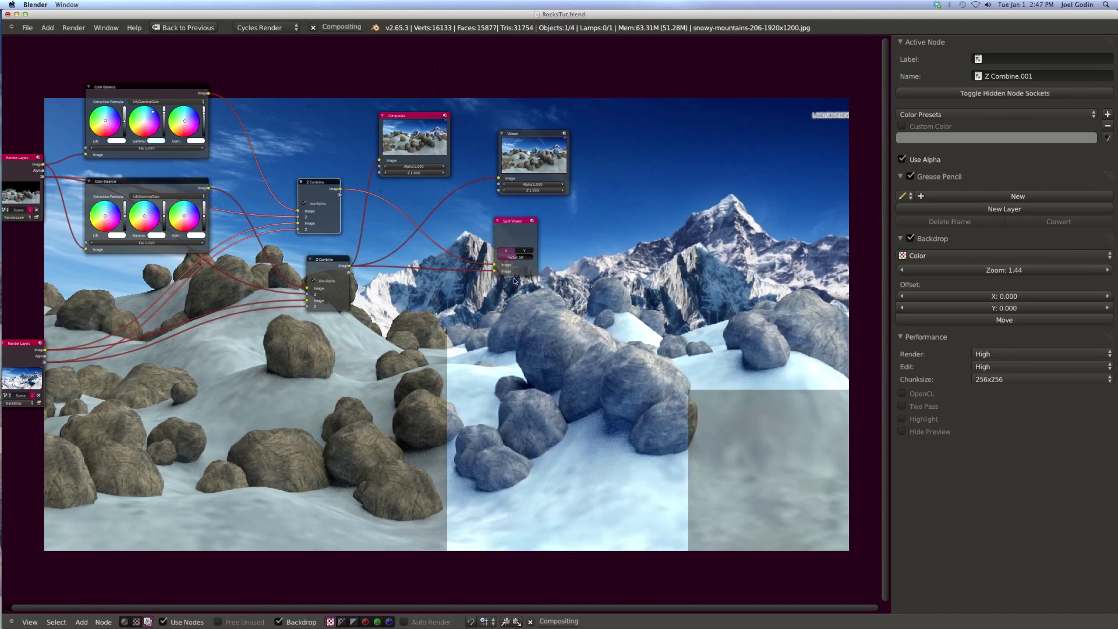
click(514, 223)
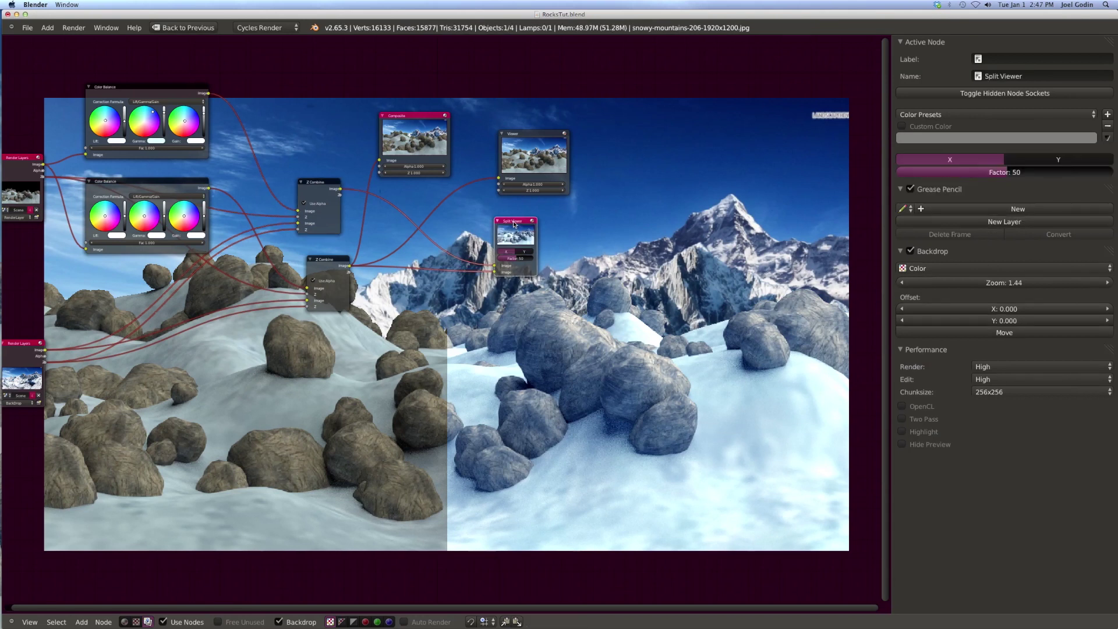
click(534, 135)
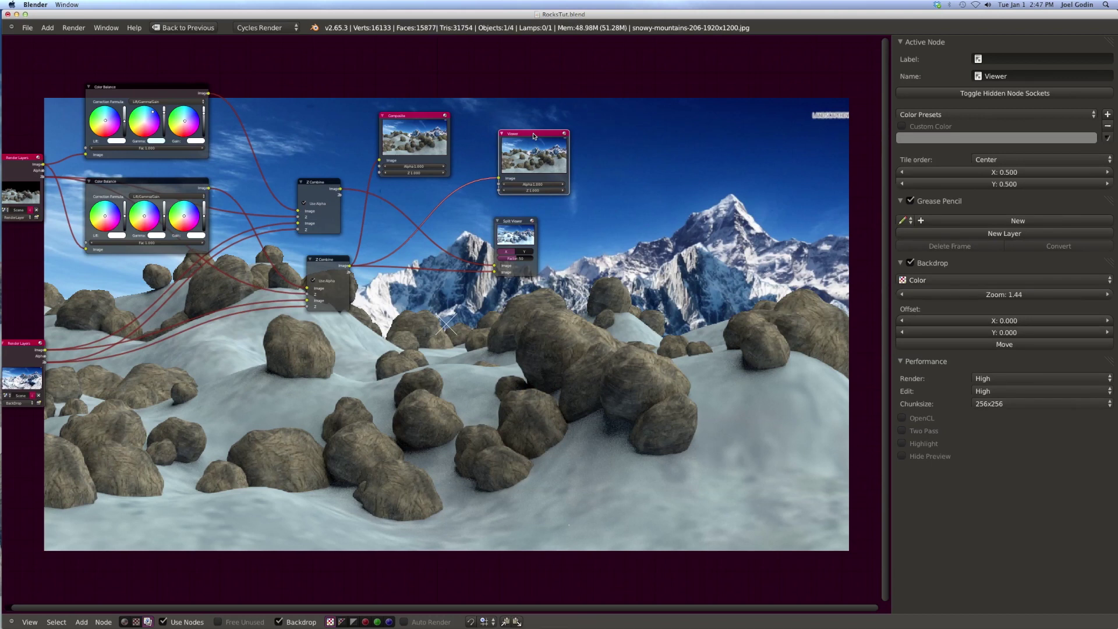
key(x)
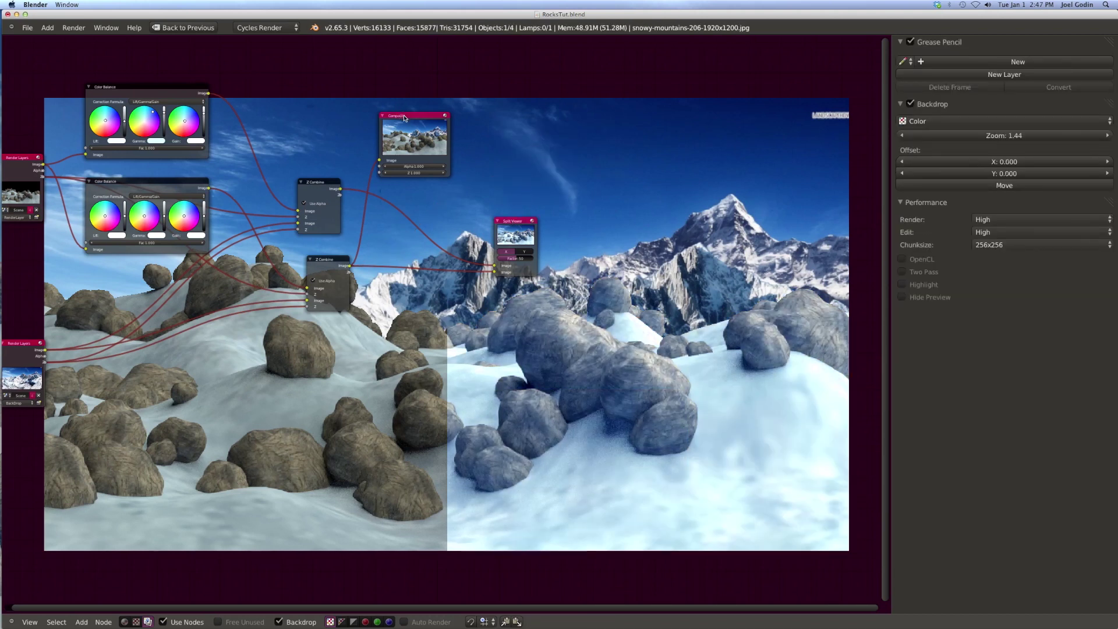
Move the Composite, Split Viewer and upper Z Combine nodes up together
drag(405, 118, 397, 75)
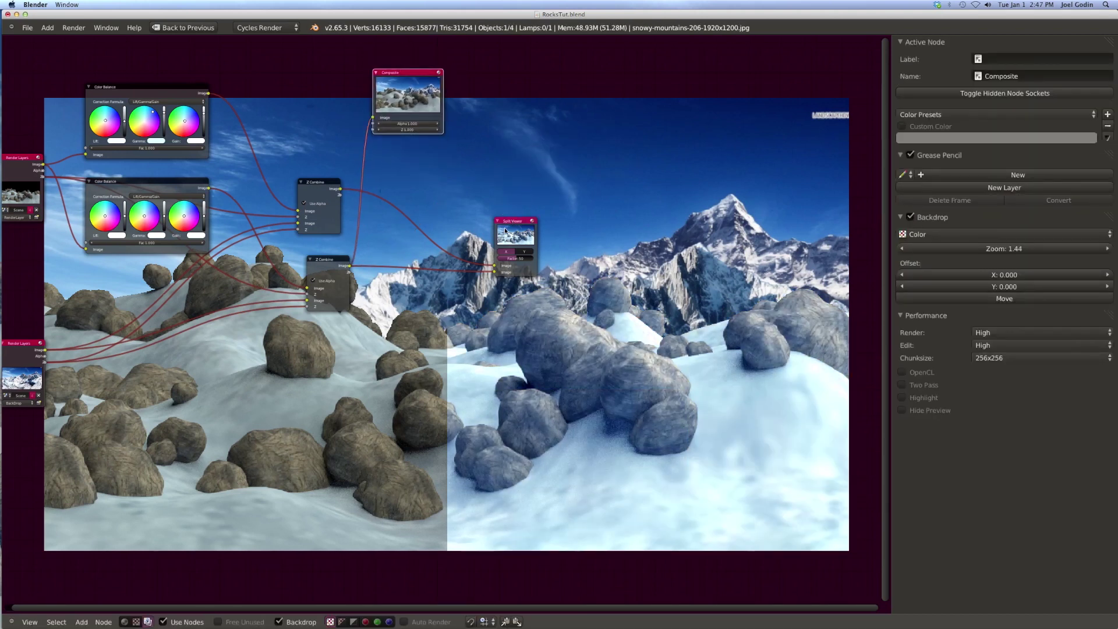
drag(515, 219, 510, 108)
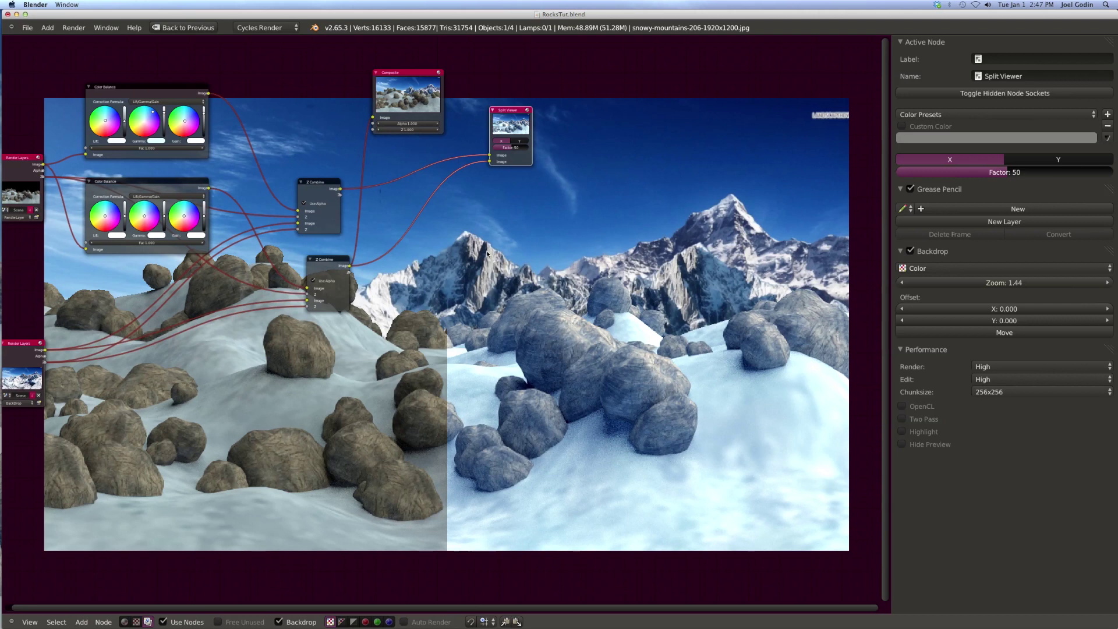
drag(320, 186, 287, 97)
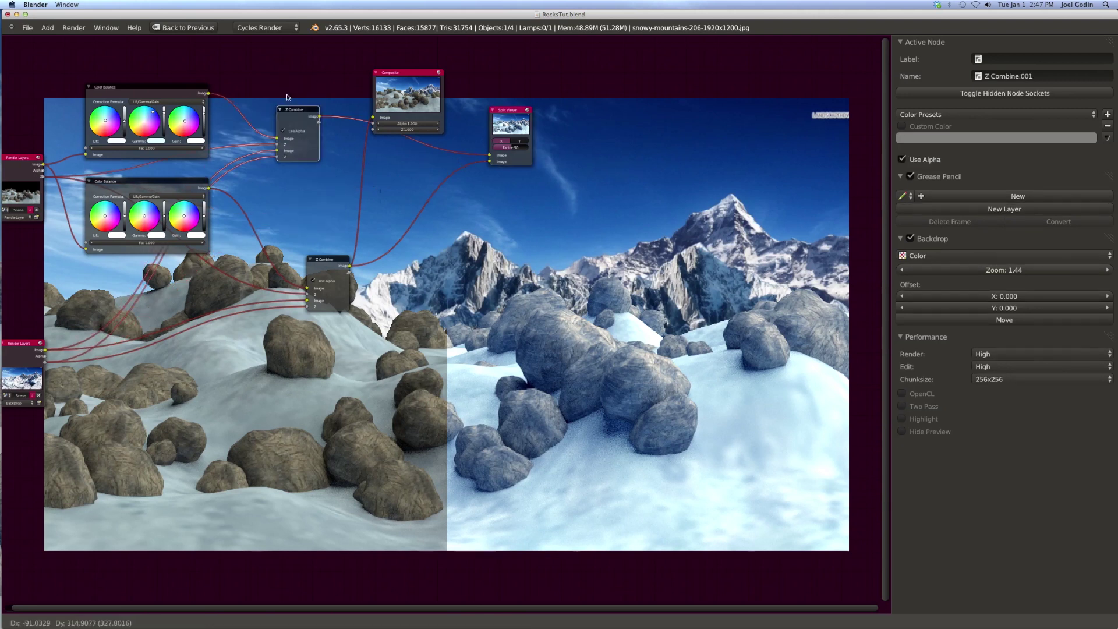
Move the lower Z Combine node up-left, just below the upper Z Combine
drag(324, 262, 295, 189)
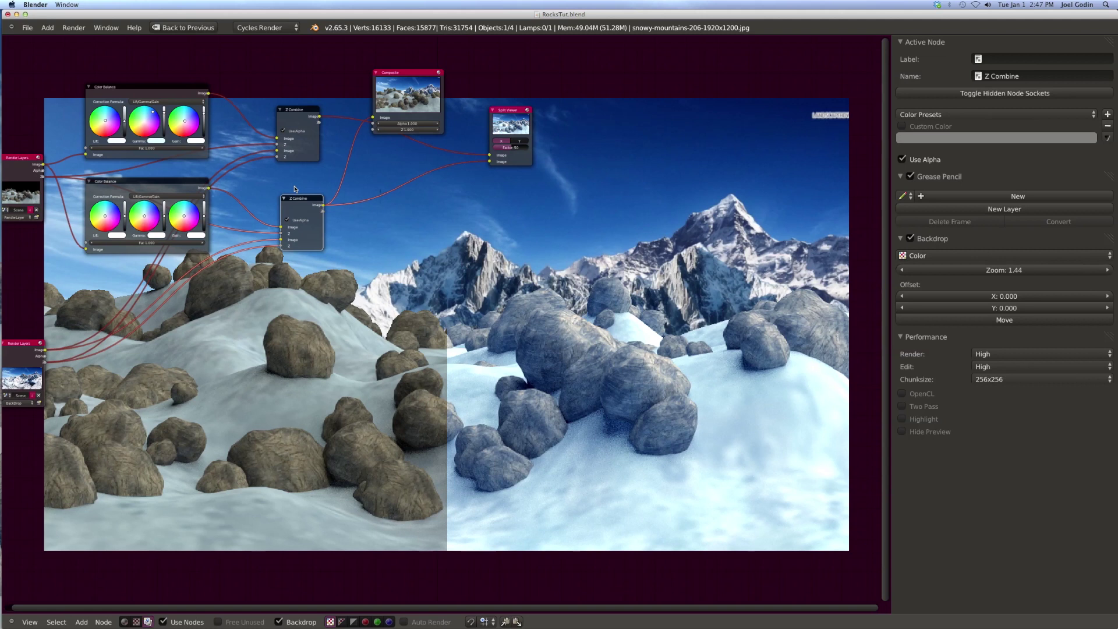